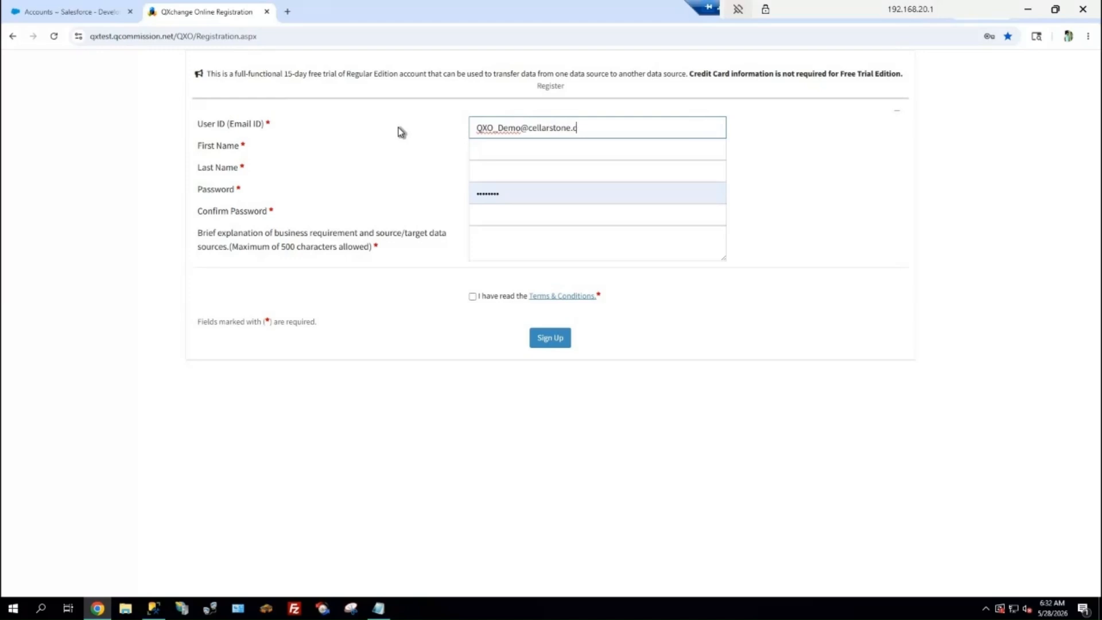
Fill in the first name and last name on the QXchange trial registration form
key(Tab)
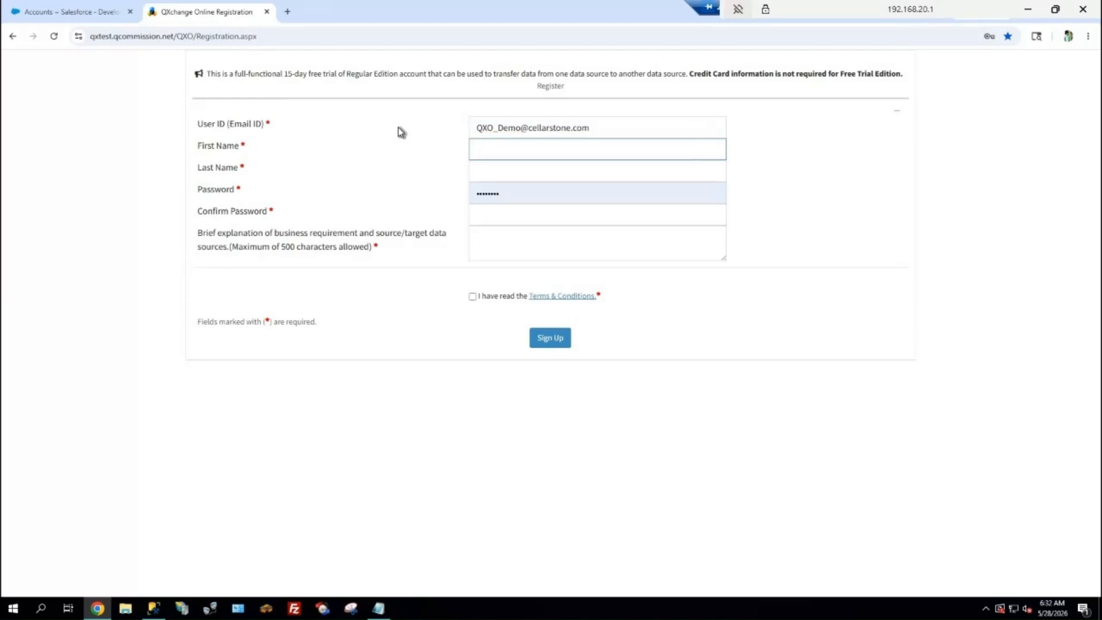
text(QXO)
key(Tab)
text(demo)
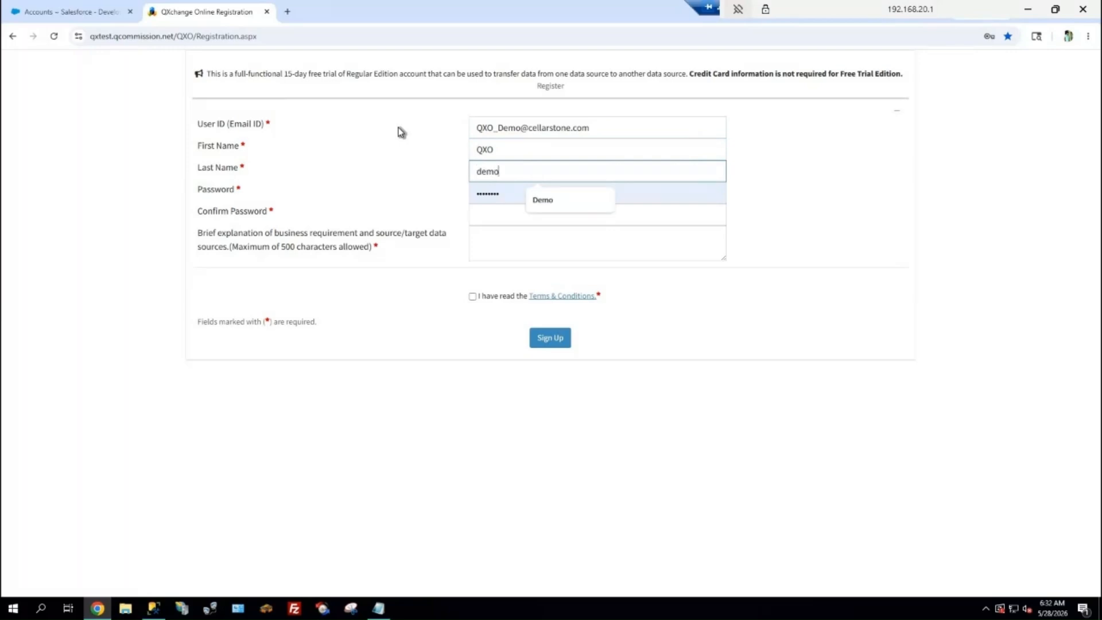
Enter the account password and repeat it in the password confirmation of the registration form
key(Tab)
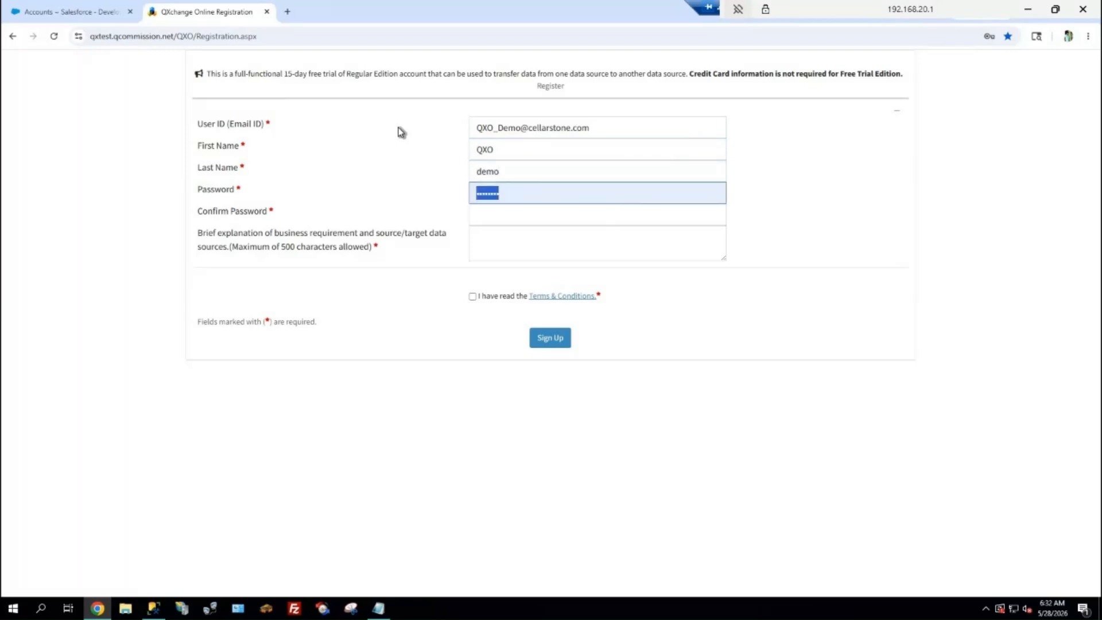
text(********)
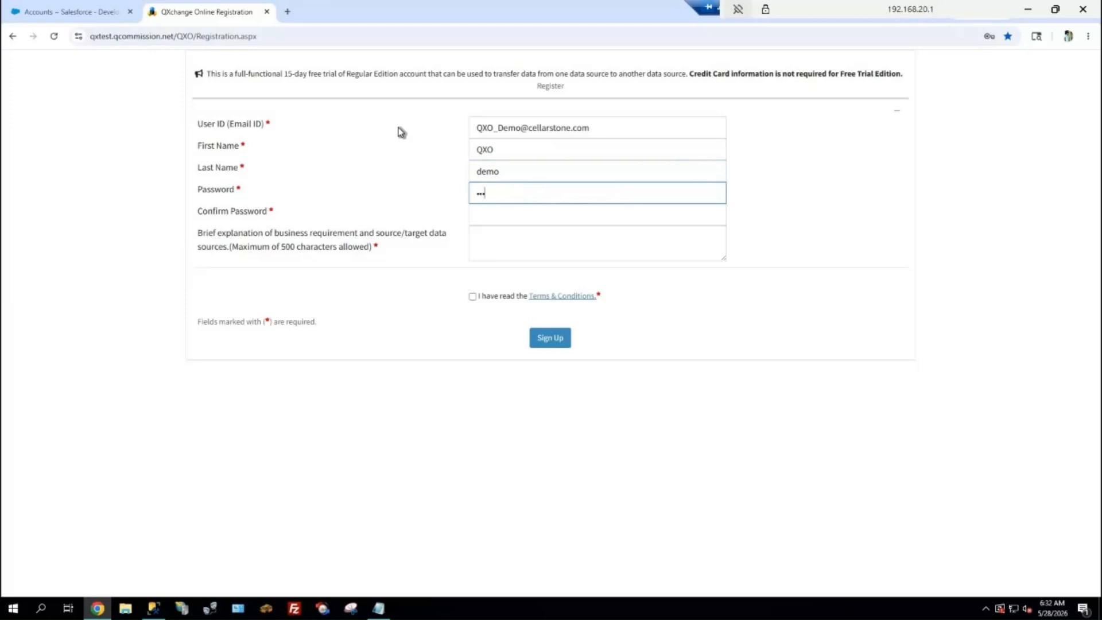
key(Tab)
text(*****)
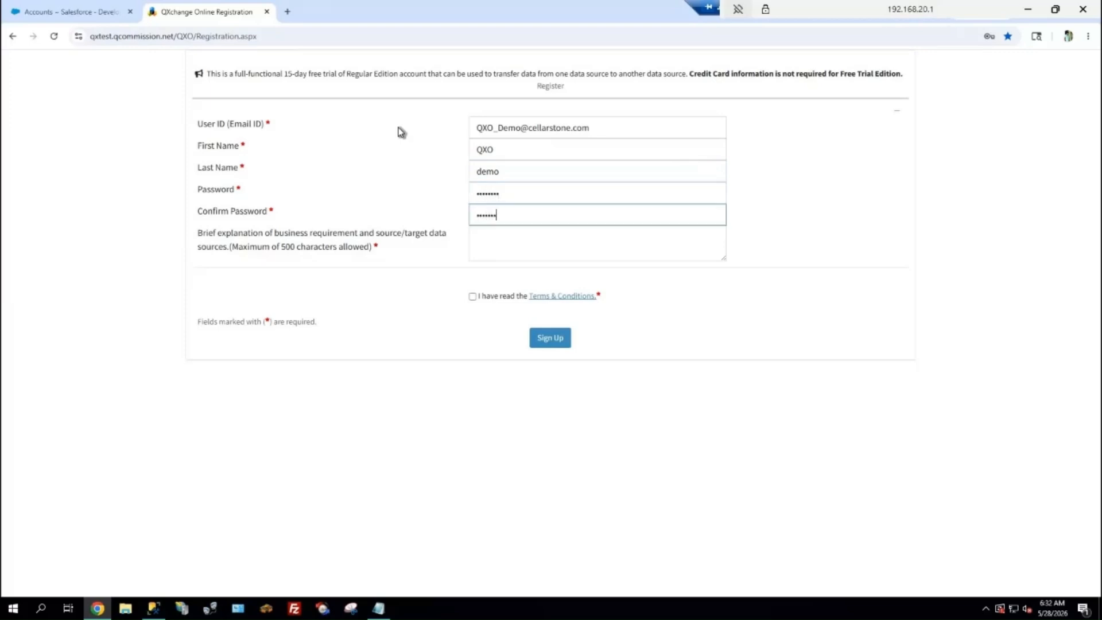
key(Tab)
Give "Demo Purpose" as the business requirement explanation, accept the Terms & Conditions and submit the sign-up
text(D)
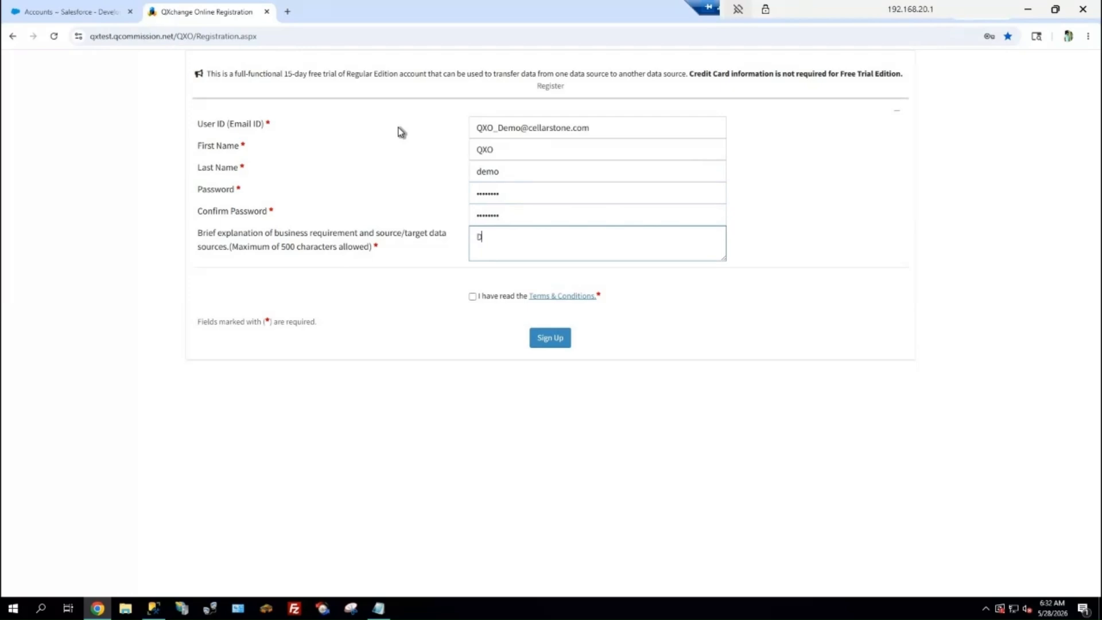
text(emo Purpose)
click(473, 296)
click(542, 338)
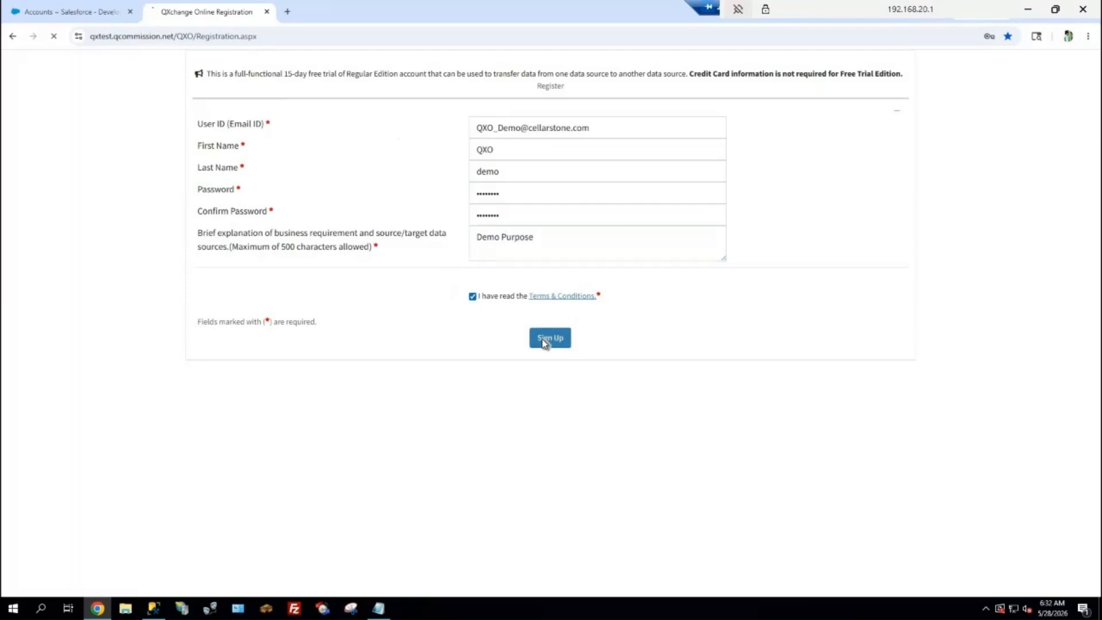
click(926, 215)
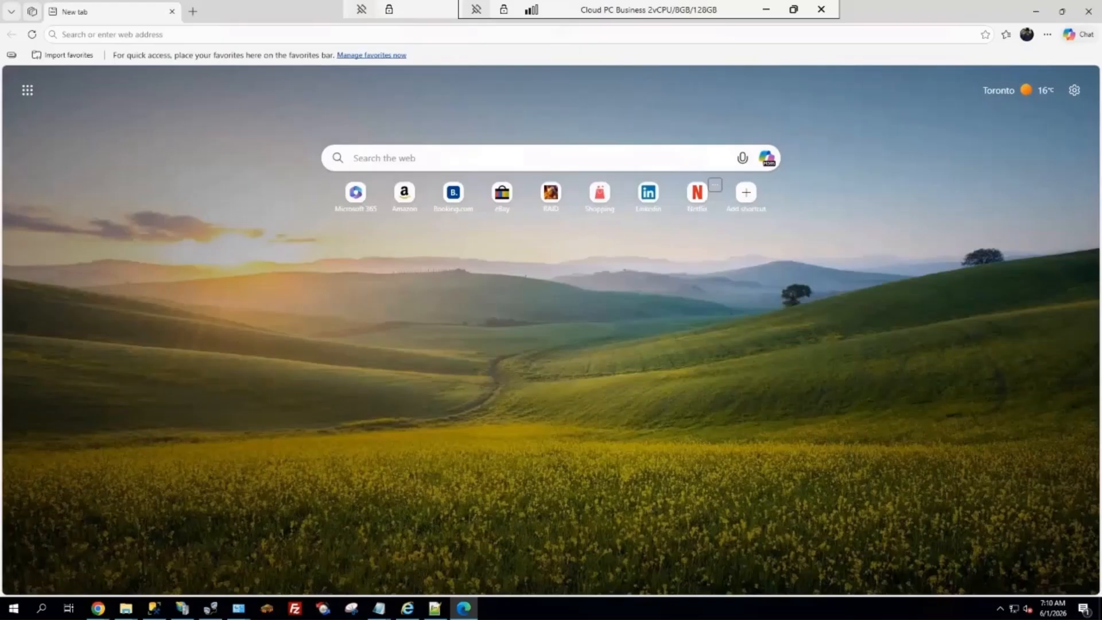
Open the copied account activation link containing the activation key in Edge, and sign in to QXchange with the registered user ID
click(233, 35)
key(ctrl+v)
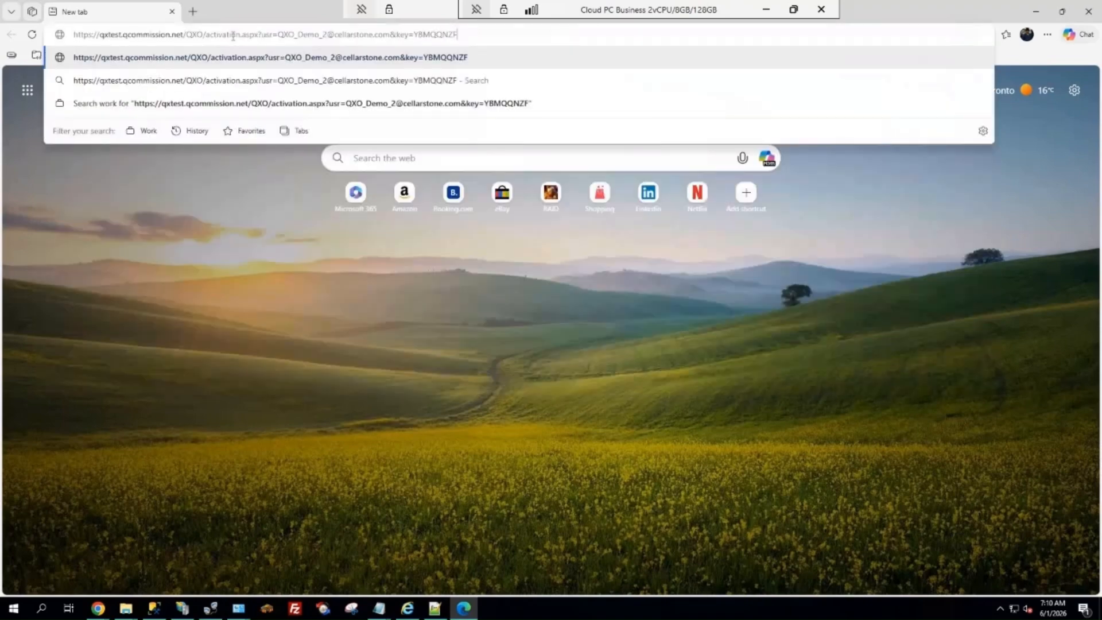
key(Return)
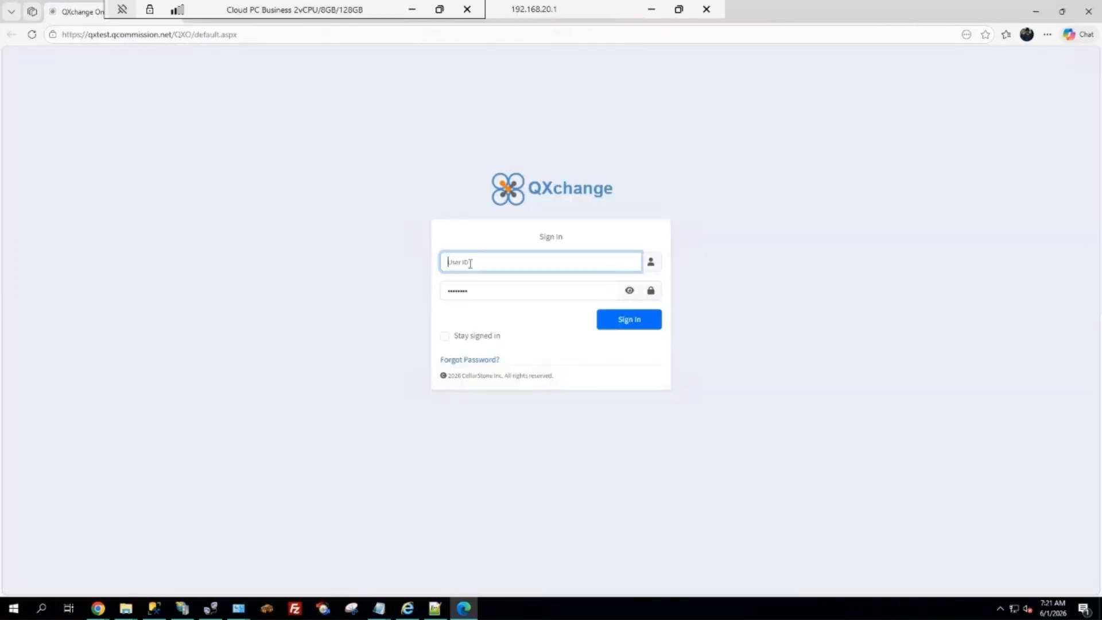
click(619, 327)
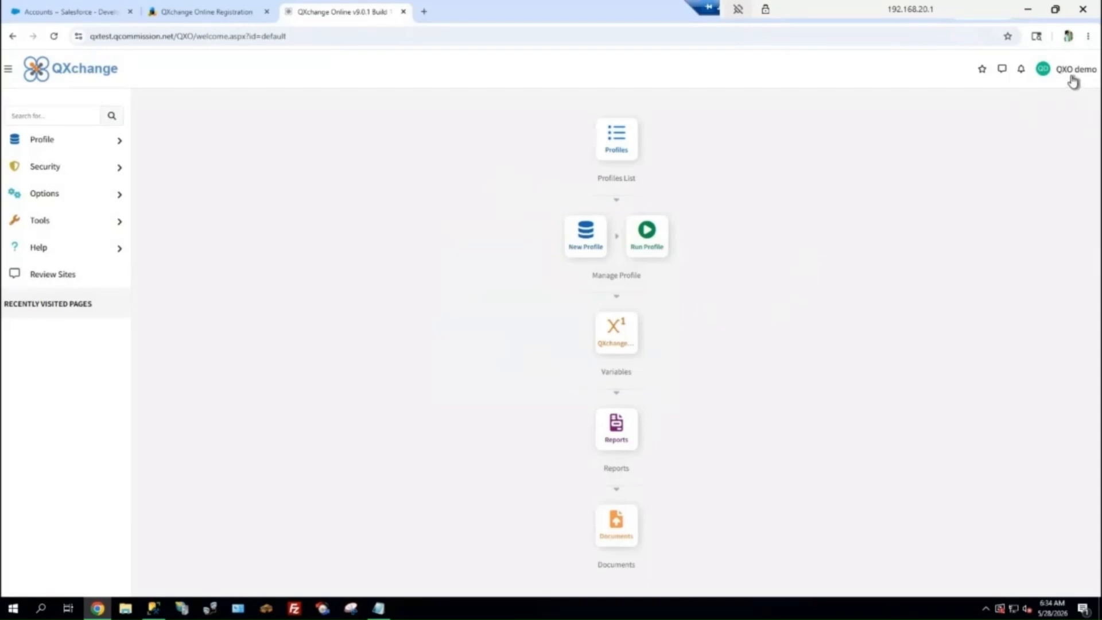
Change the QXchange interface theme to Midnight Blue from the account options
click(1069, 76)
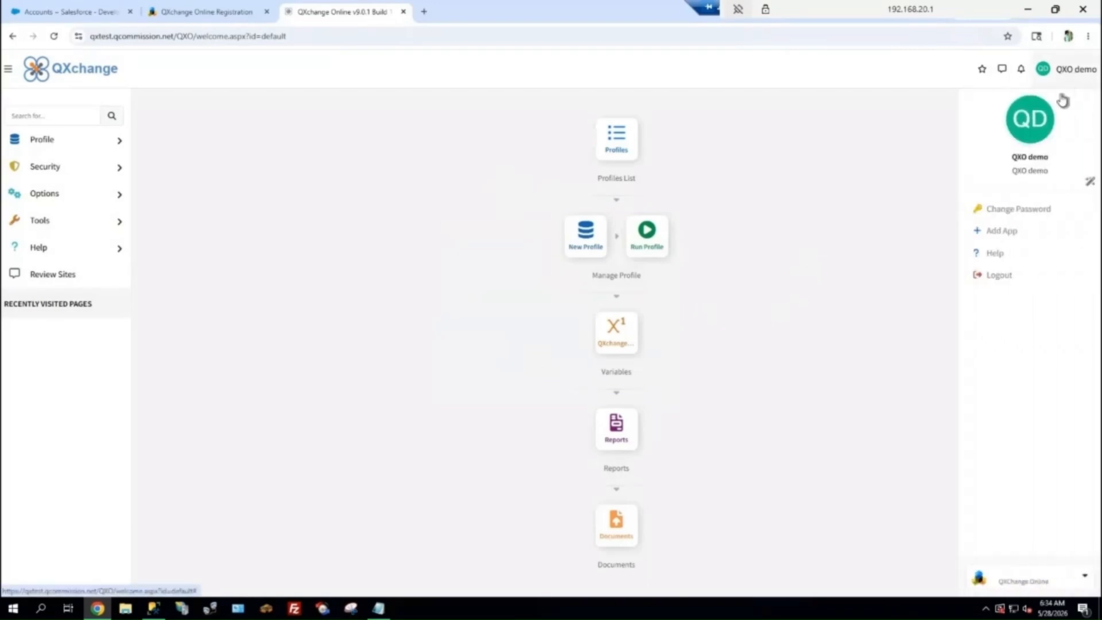
click(1090, 181)
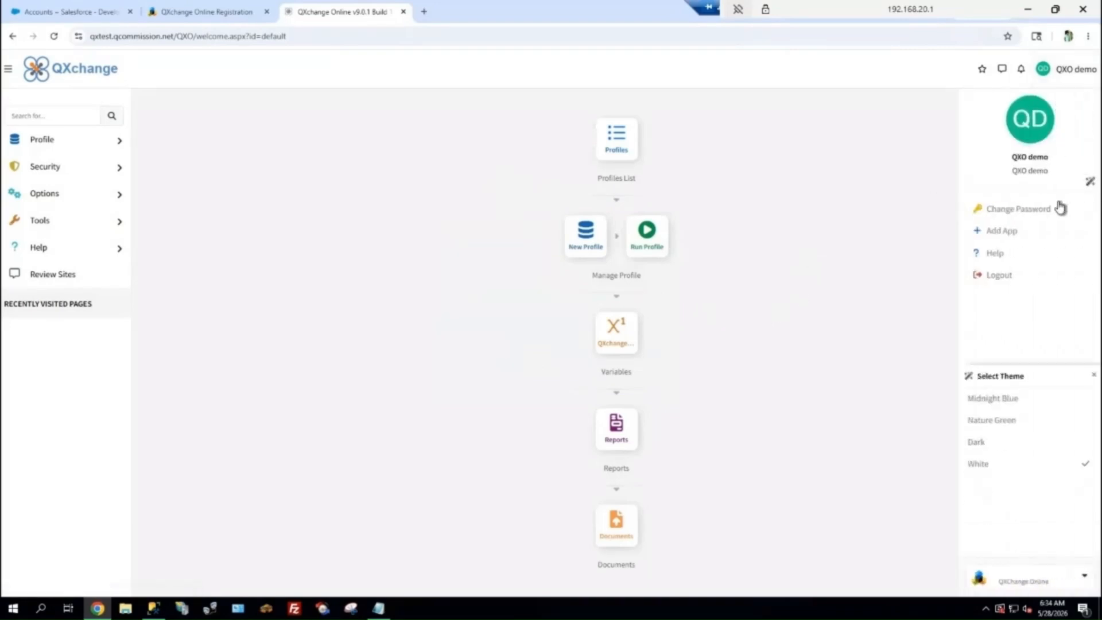
click(981, 389)
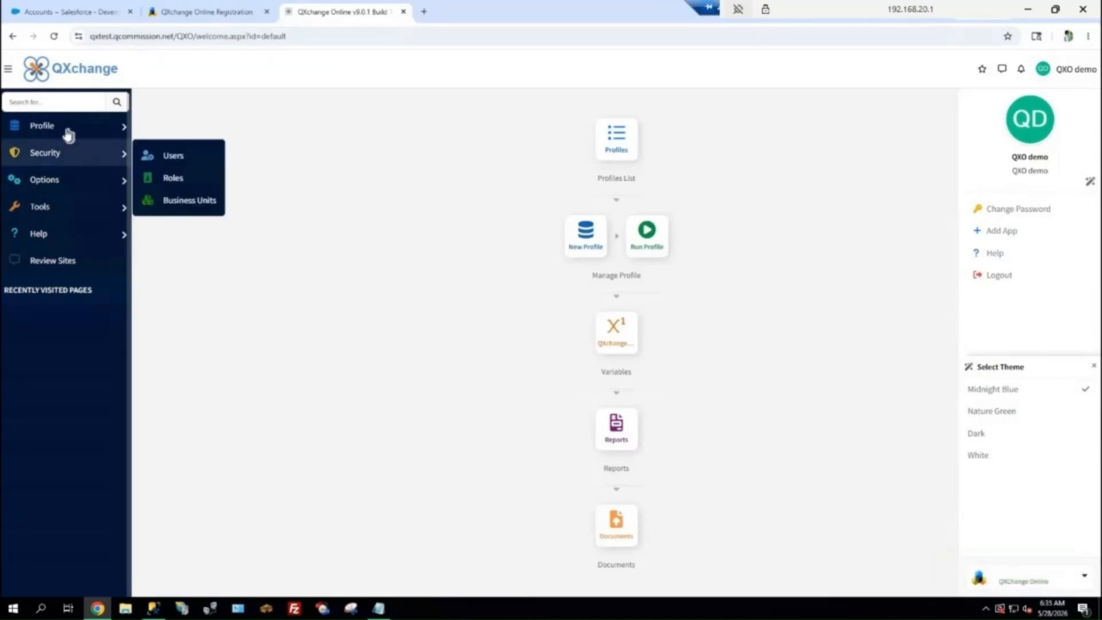
Start a new profile and look through the applications available as source and target
mouse_move(68, 134)
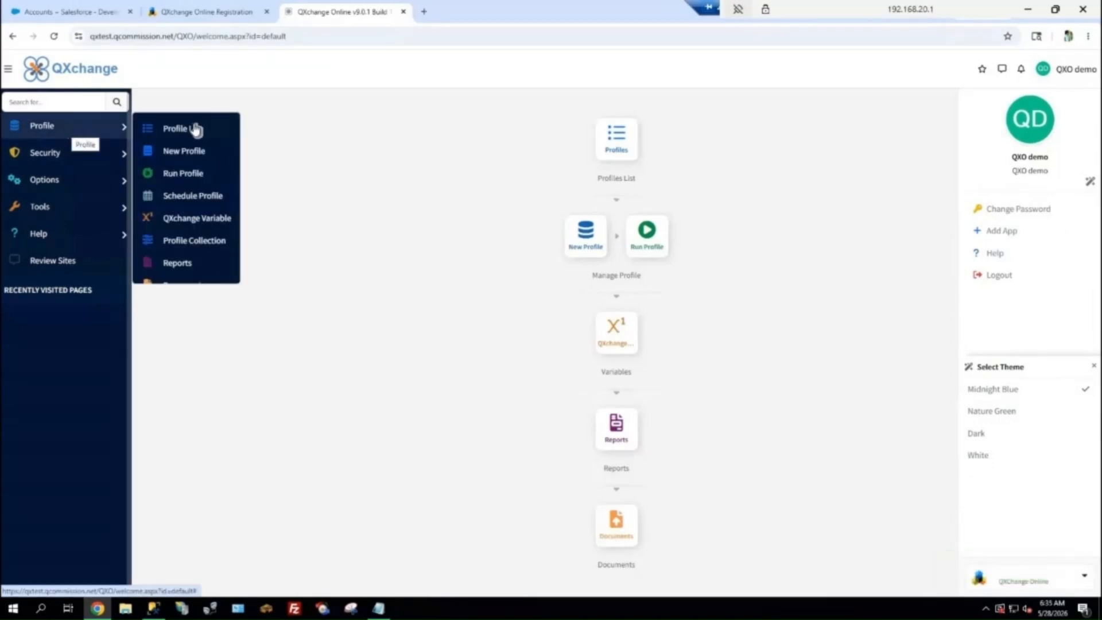
click(202, 152)
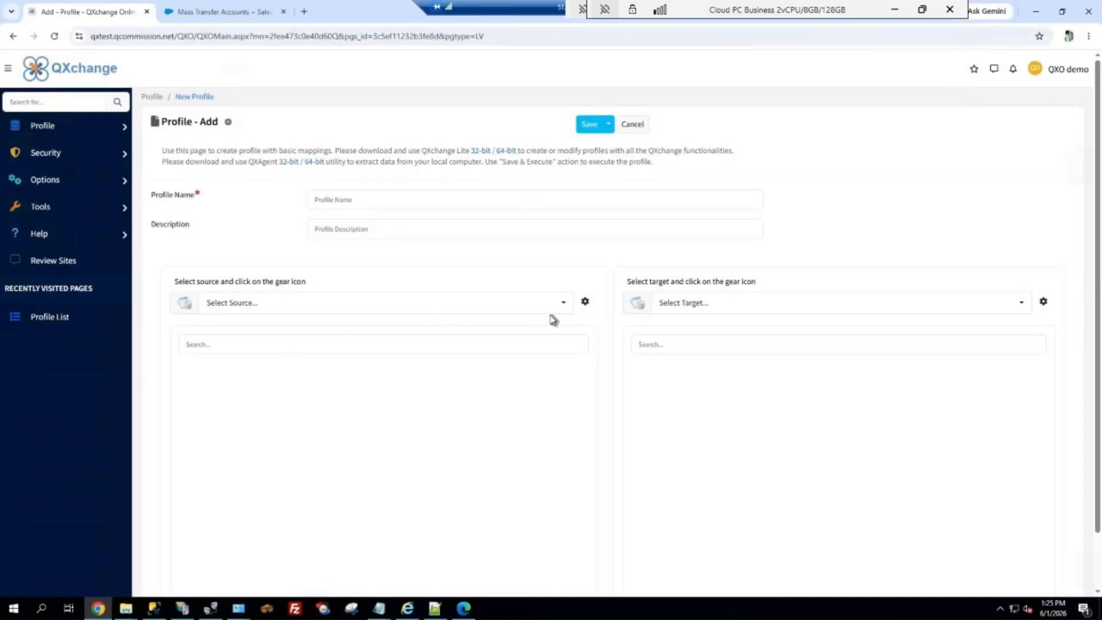
click(563, 305)
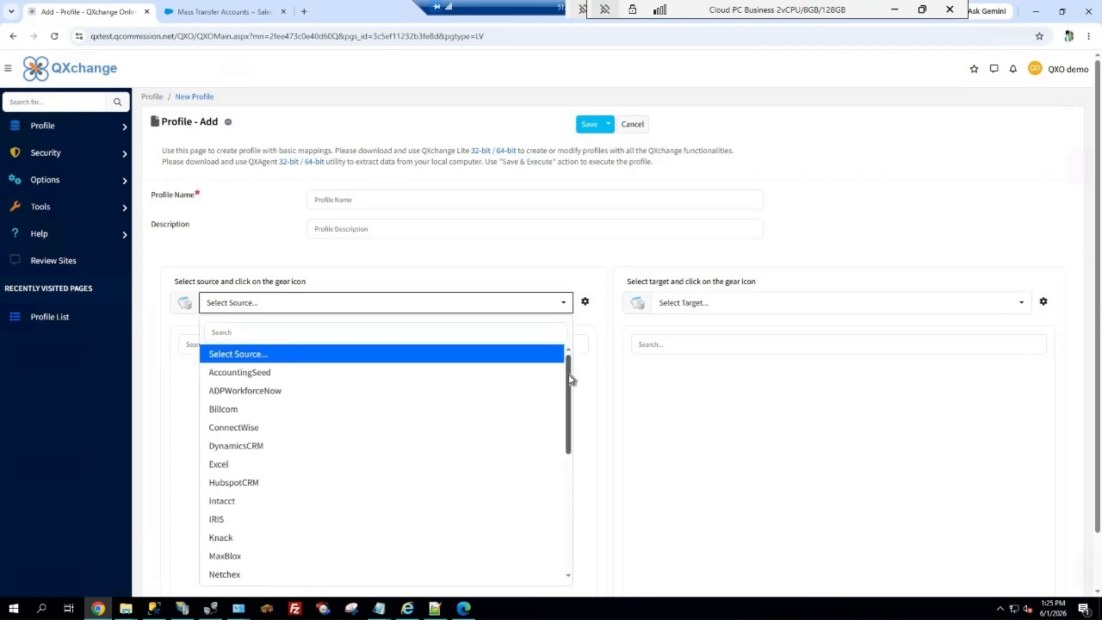
scroll(571, 378, down, 1)
drag(570, 395, 570, 505)
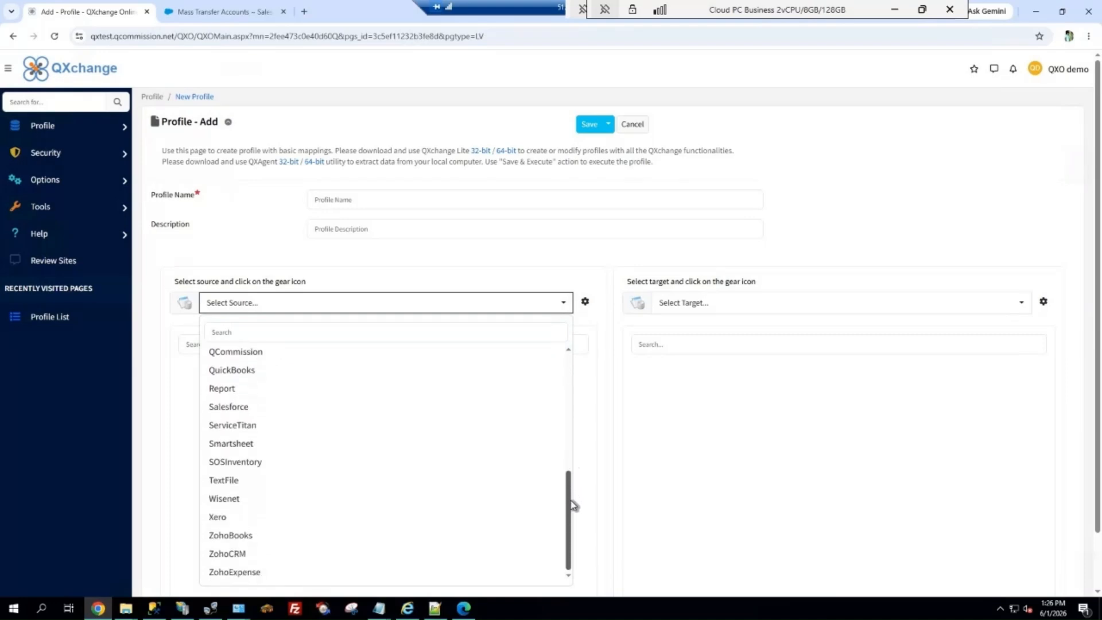
click(796, 312)
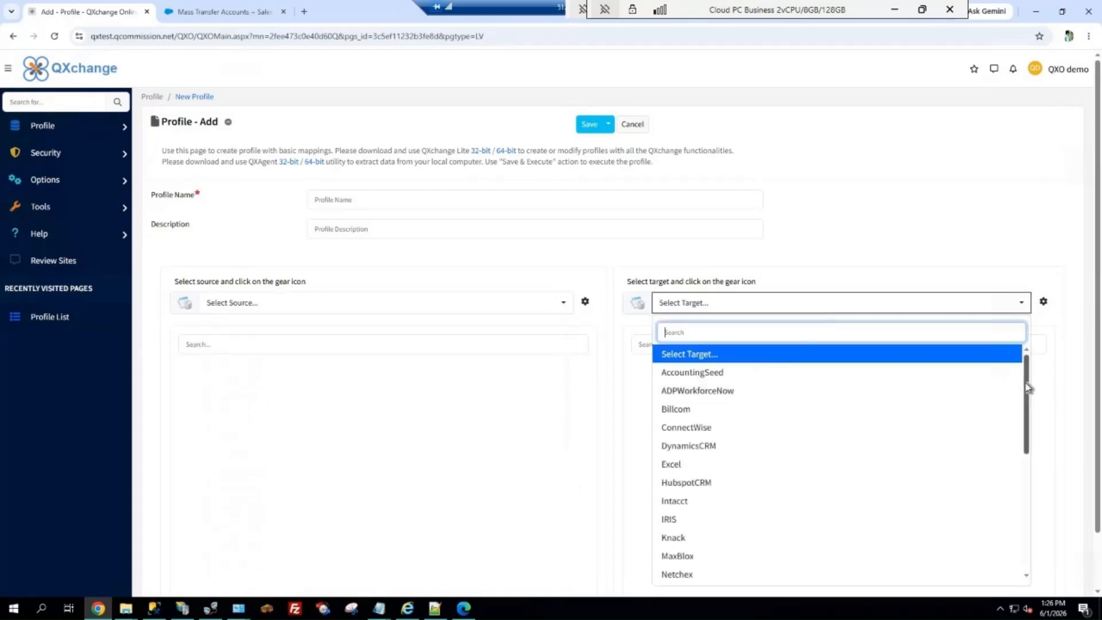
drag(1026, 387, 1030, 504)
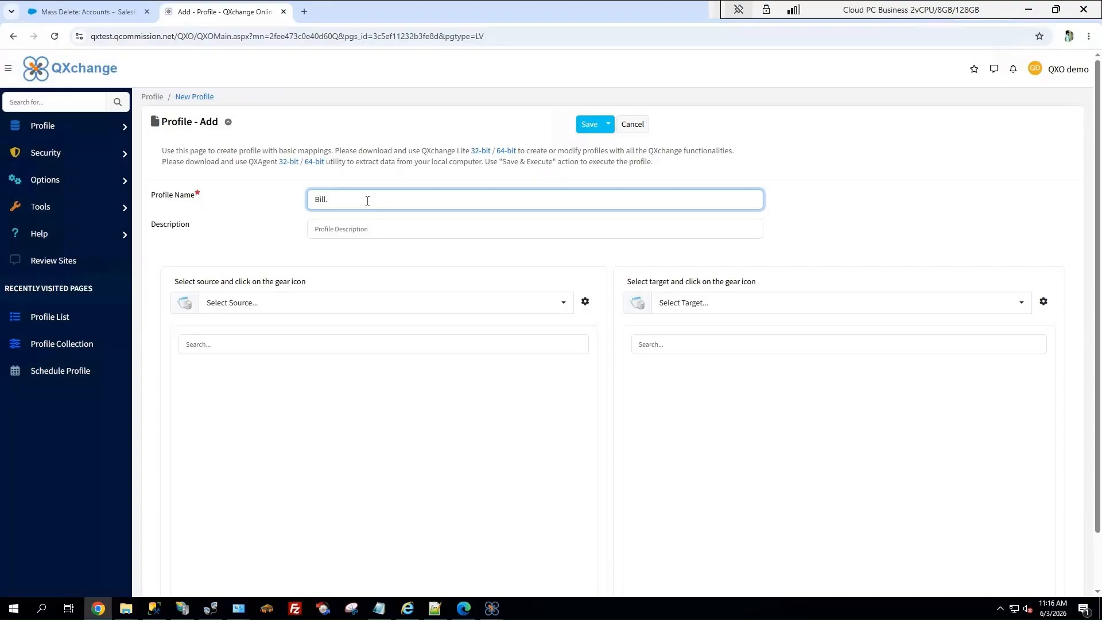
Name the profile "Bill.com to Salesforce" and choose Billcom as its source
text(com to Salesforce)
click(327, 304)
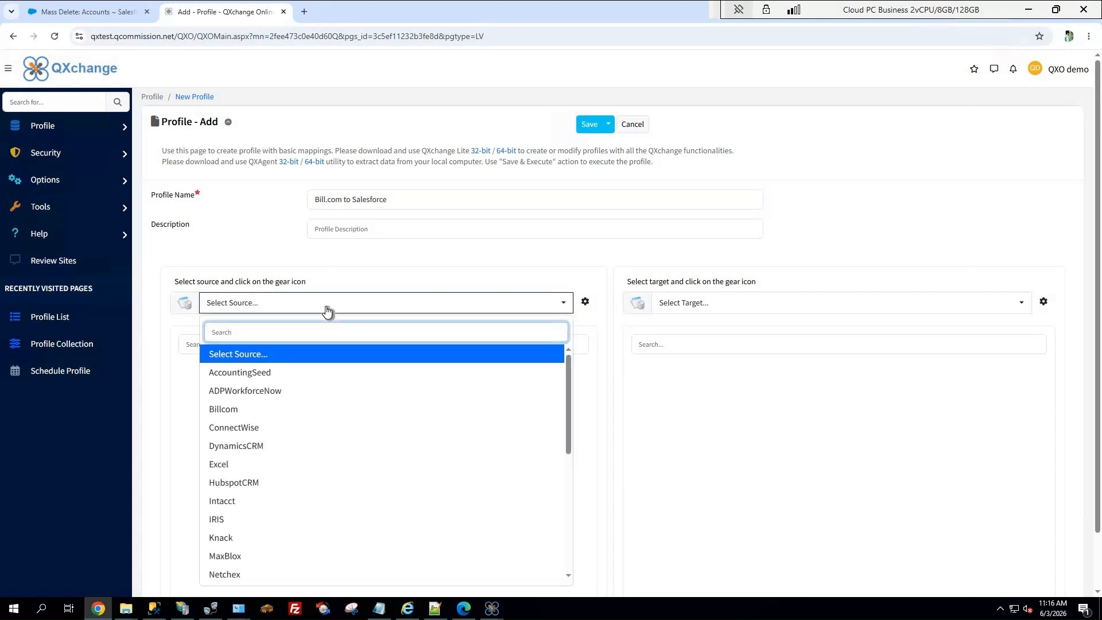
text(bi)
click(269, 355)
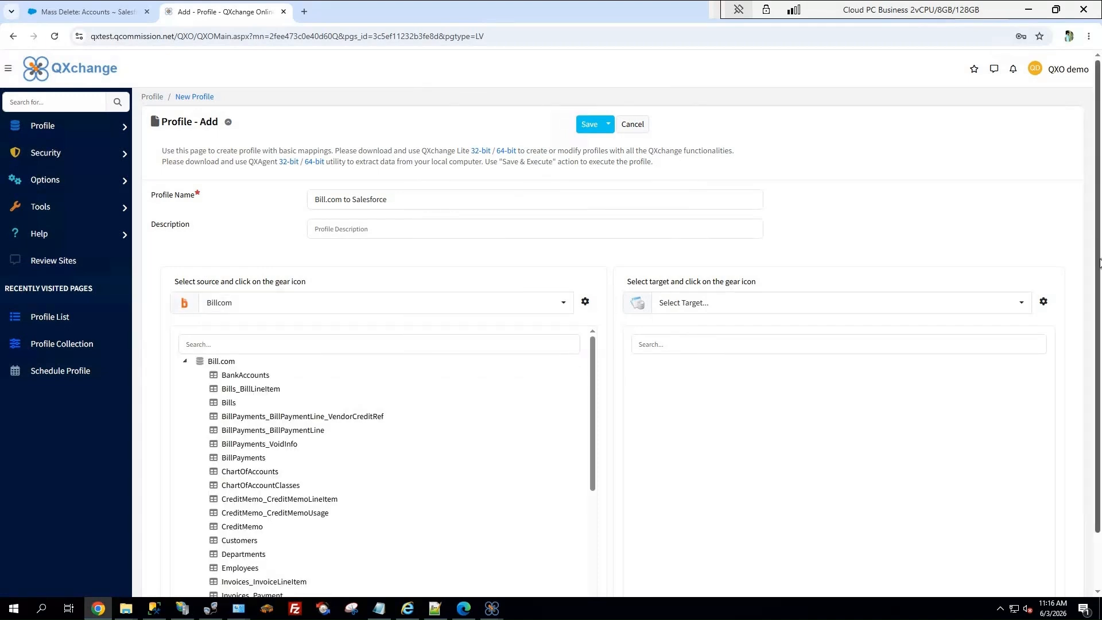
Choose Salesforce as the profile's target and connect it so that its objects load
scroll(1097, 257, down, 1)
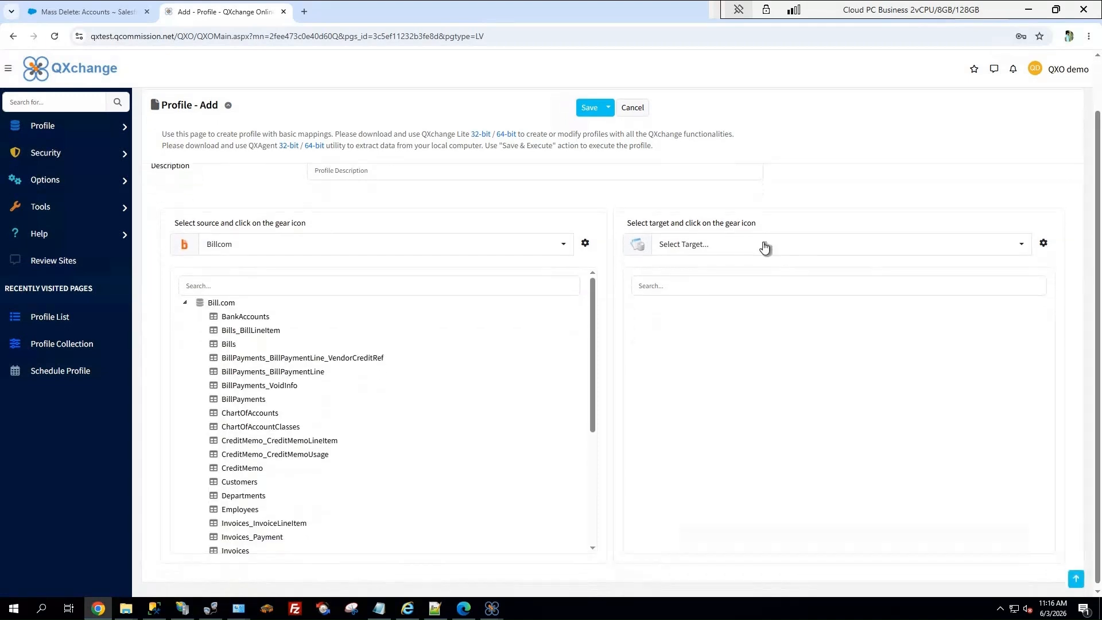
click(764, 247)
text(sa)
click(706, 298)
click(1044, 245)
scroll(1098, 268, down, 1)
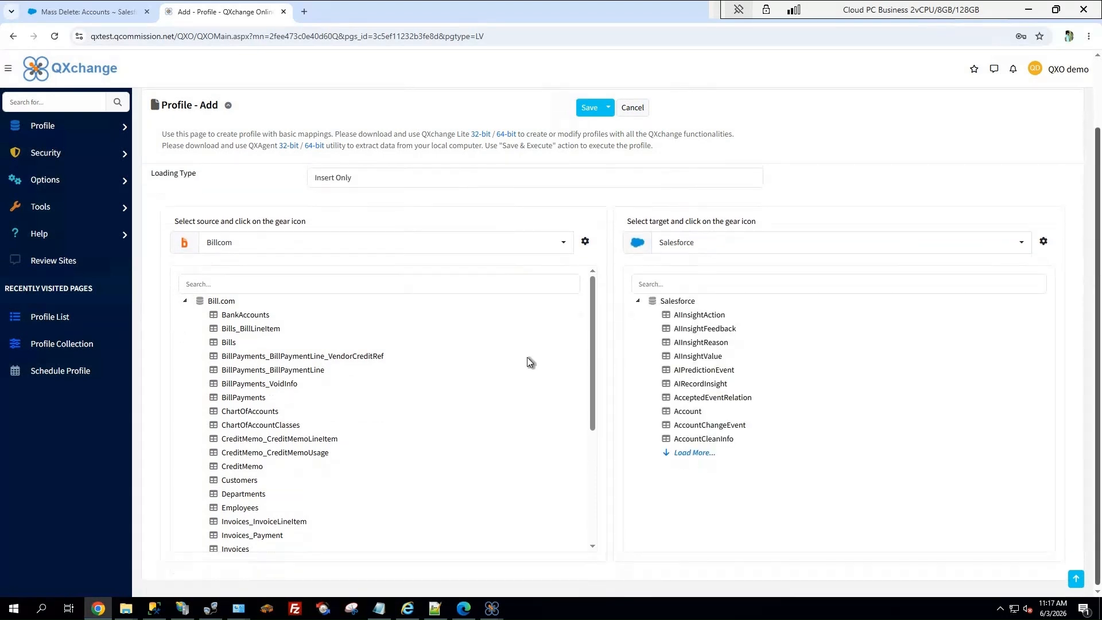
View the source records of the Bill.com Customers table and close the data preview
click(480, 368)
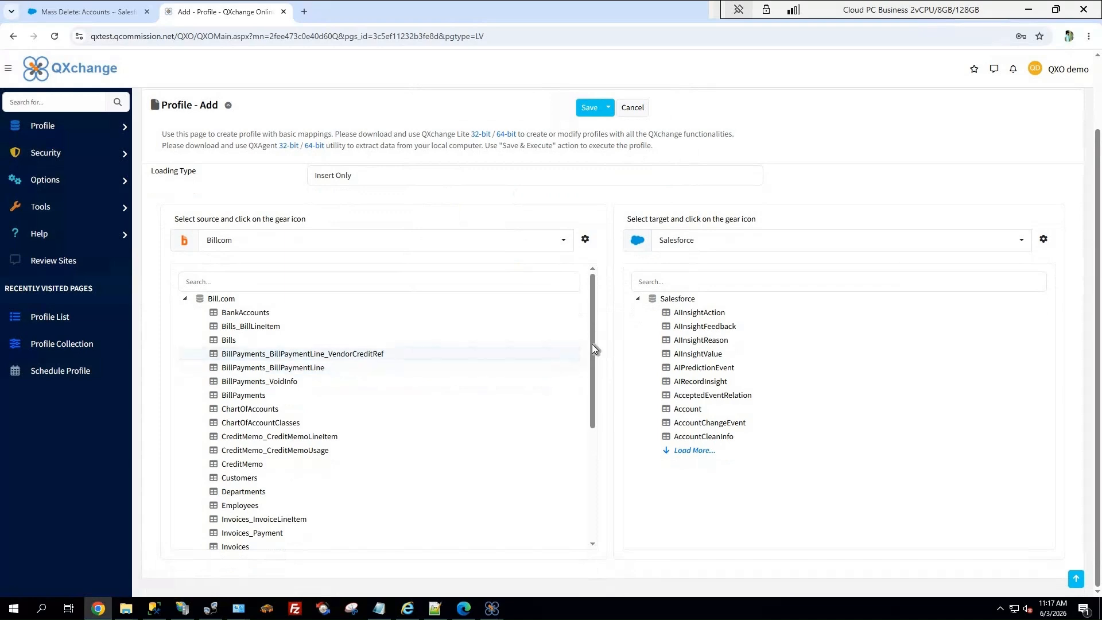
drag(592, 353, 593, 372)
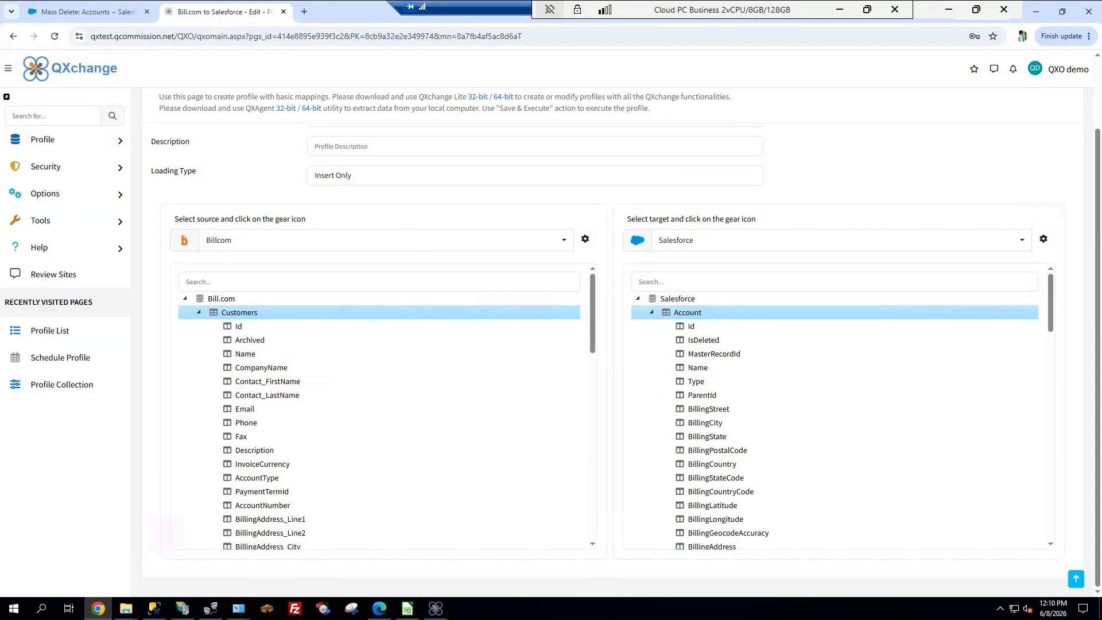
right_click(237, 318)
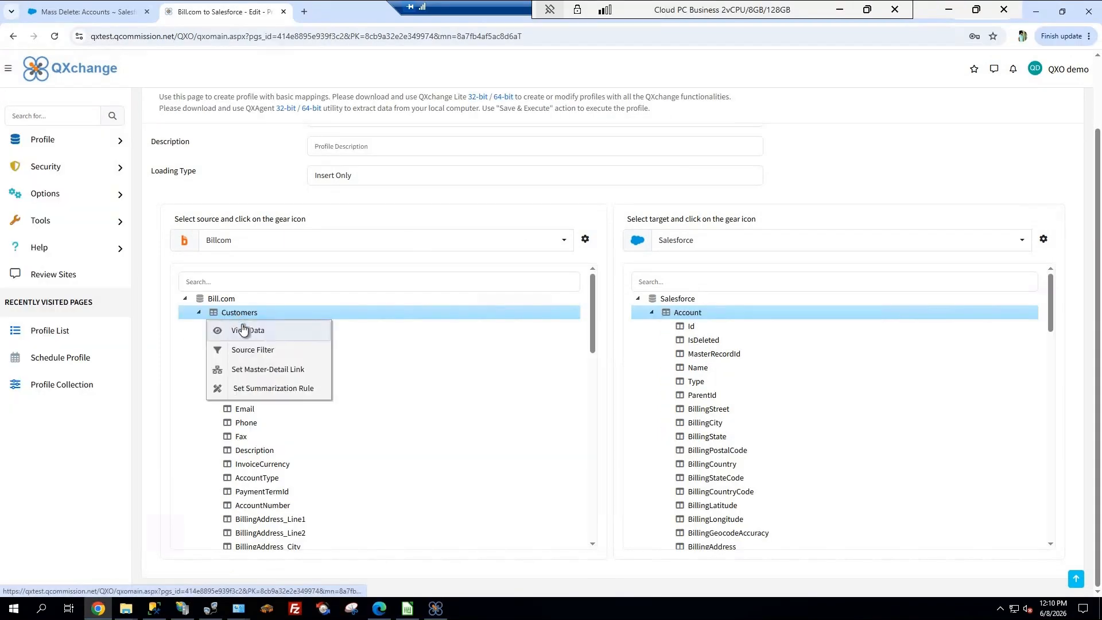
click(247, 328)
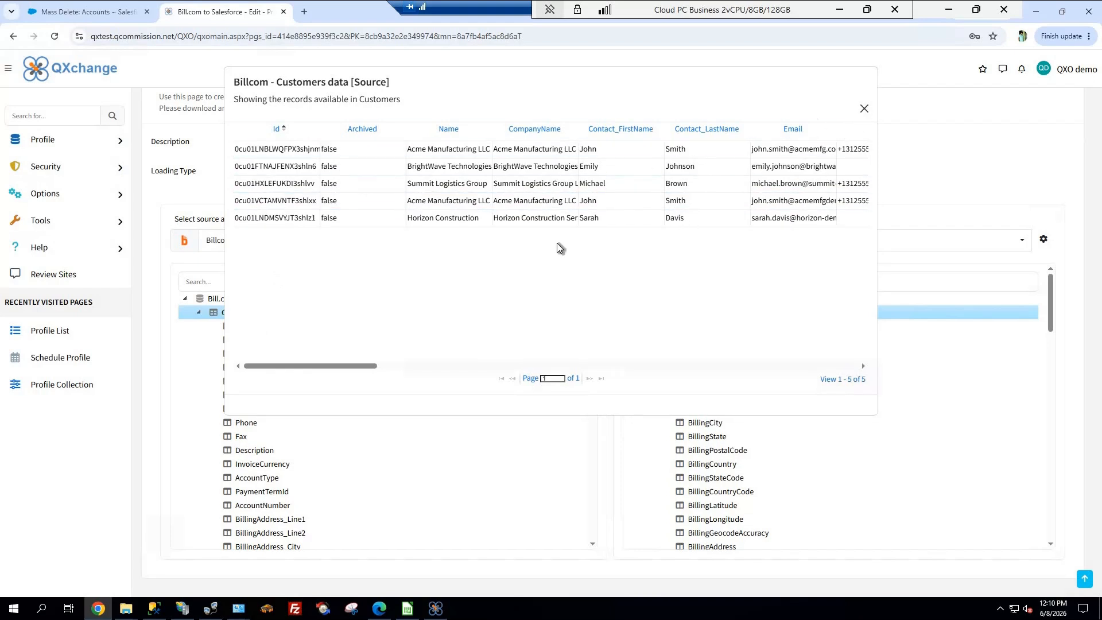
key(Escape)
Add a source filter to the Customers table with the condition AccountType Equal to Business, using the And operator
right_click(228, 316)
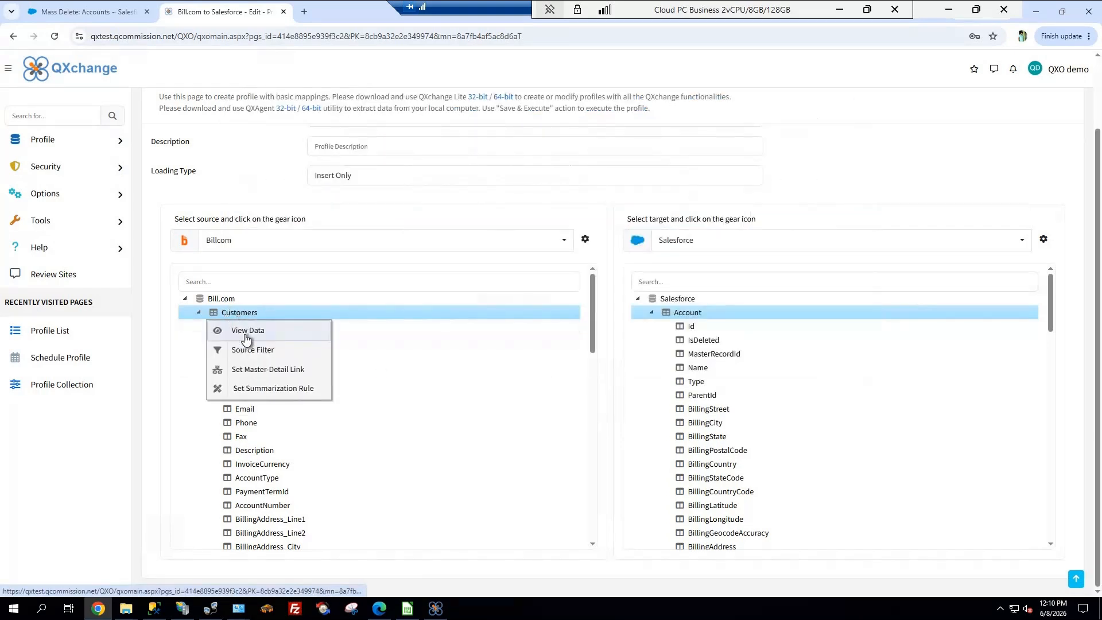
click(253, 351)
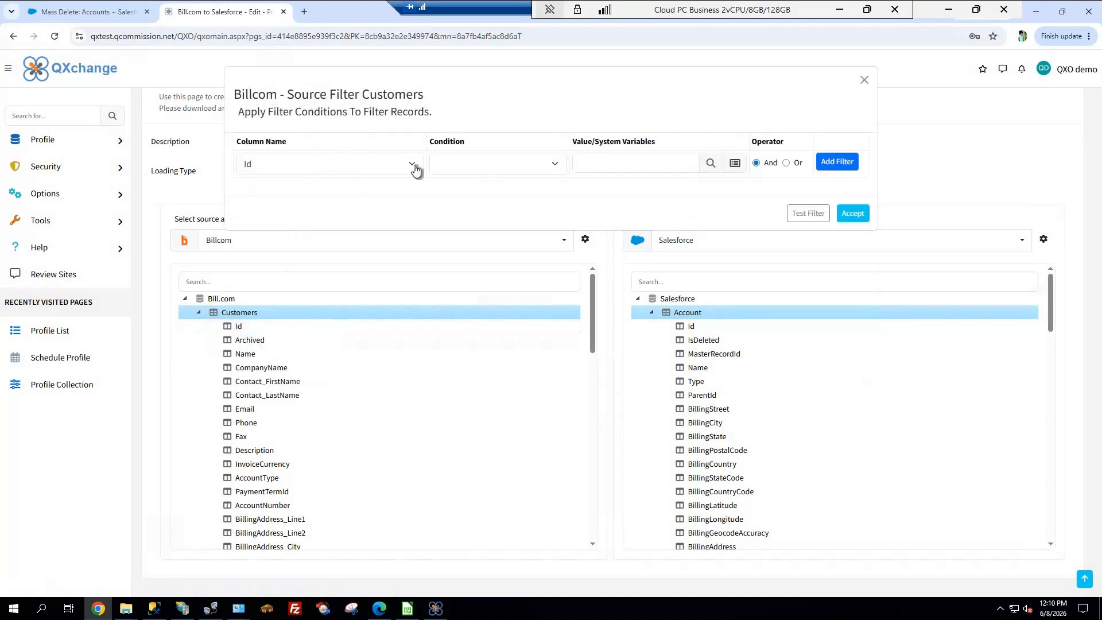
click(413, 166)
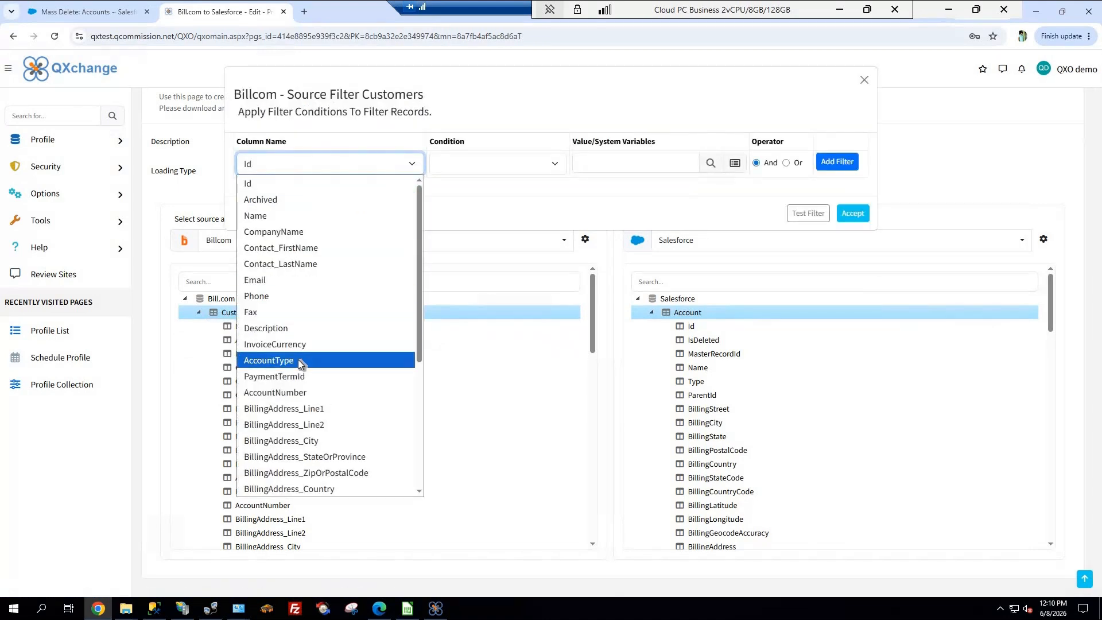
click(300, 360)
click(580, 163)
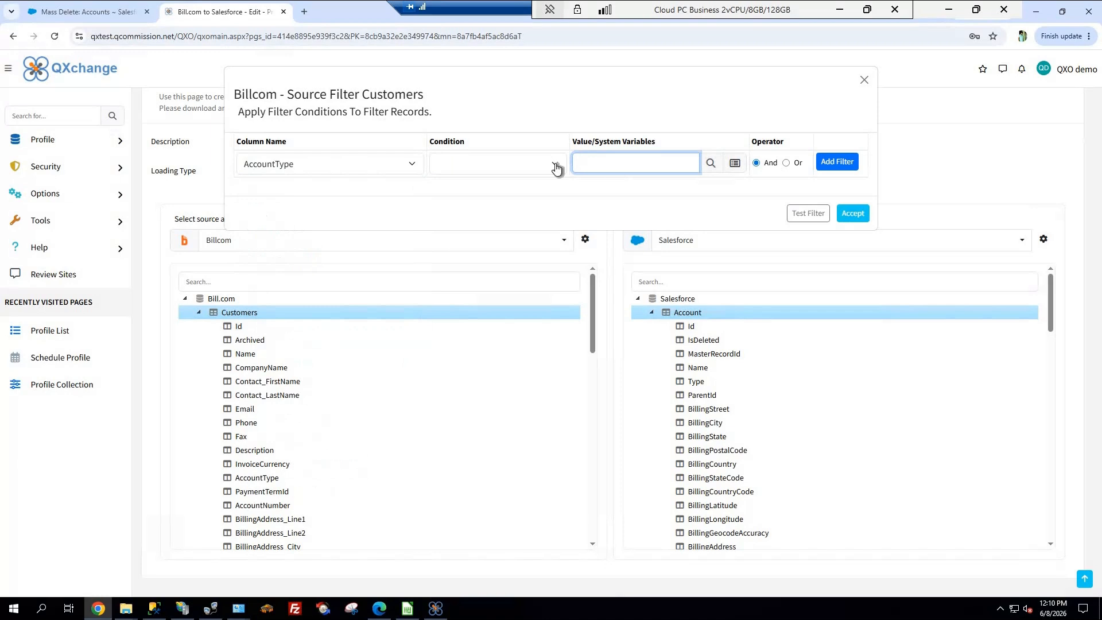
click(557, 168)
click(585, 163)
click(586, 163)
text(Business)
click(837, 161)
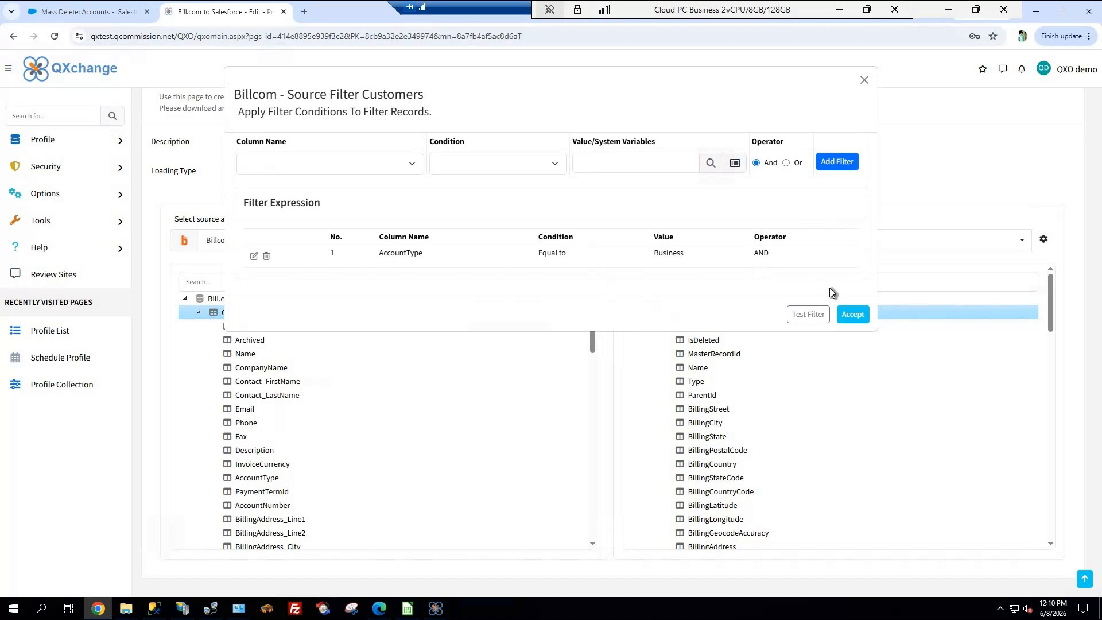
Test the Customers source filter and examine the AccountType column of the filtered records
click(810, 315)
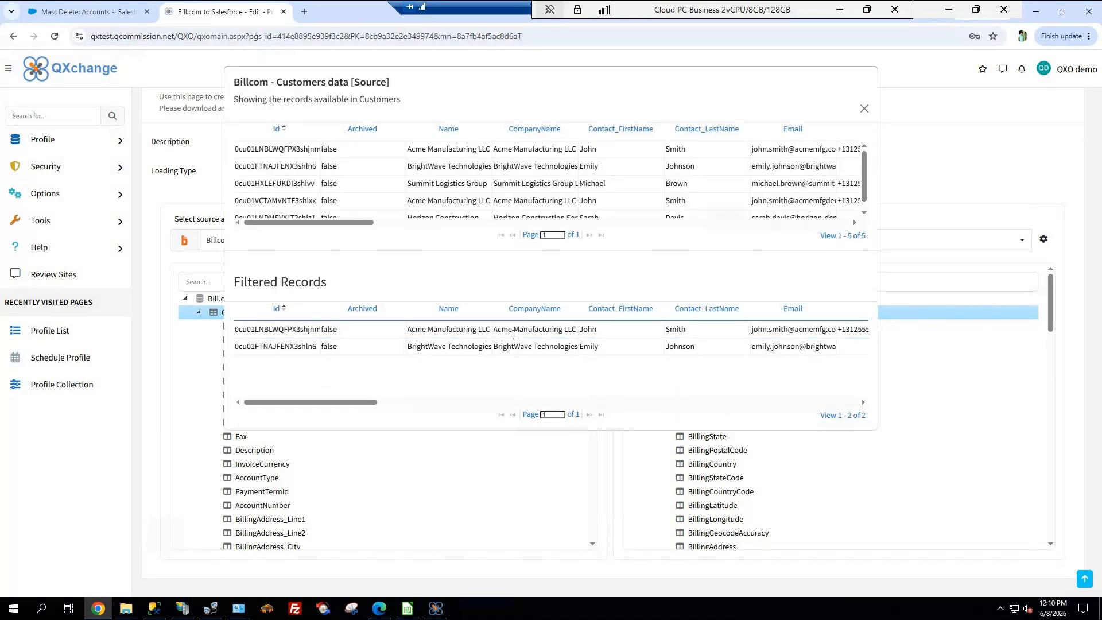
drag(352, 403, 540, 404)
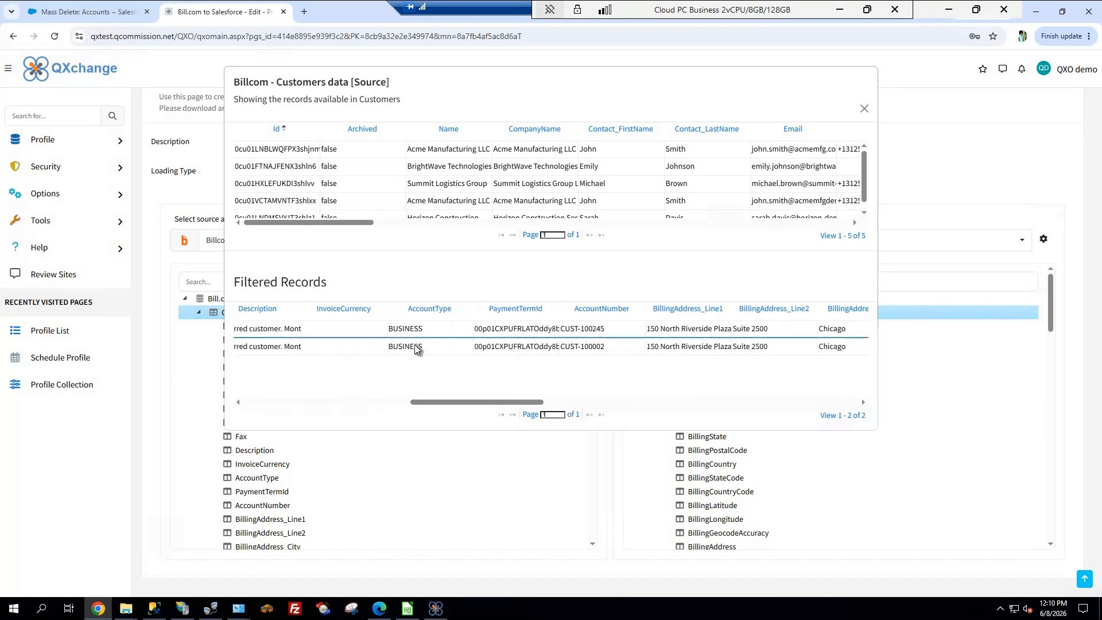
Close the filter test results and accept the source filter for the Customers table
click(864, 110)
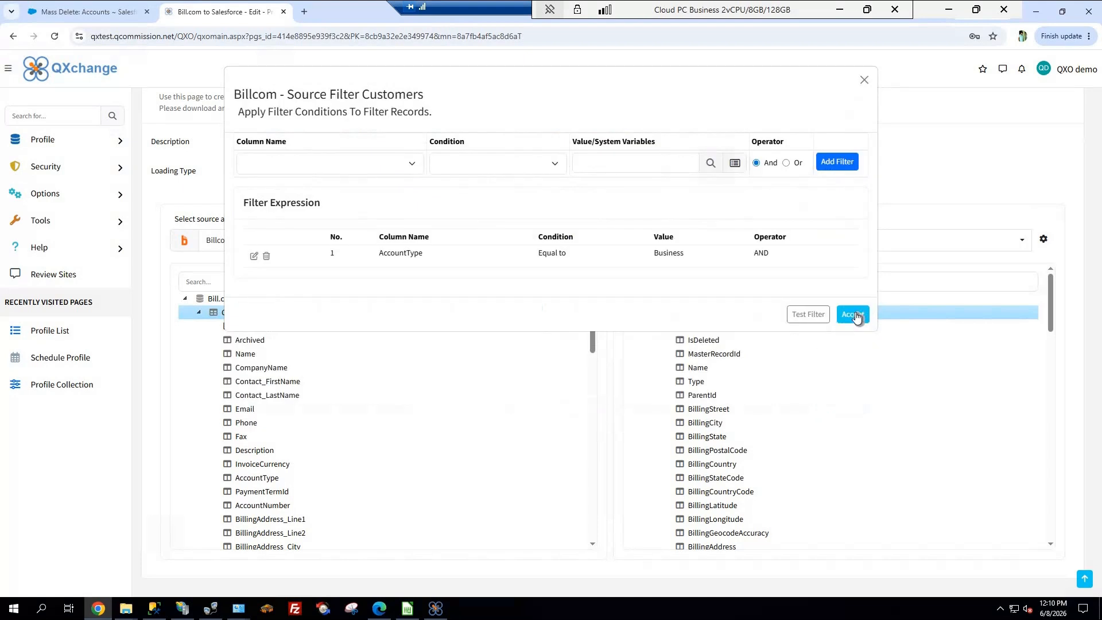
click(855, 315)
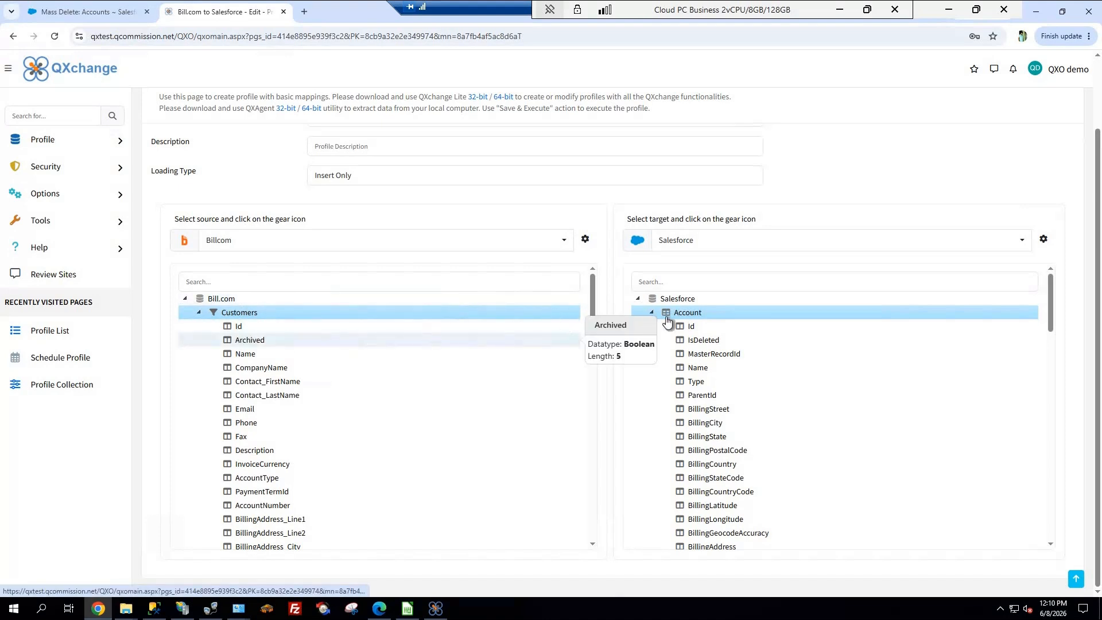
View the existing target records of the Salesforce Account object
right_click(688, 319)
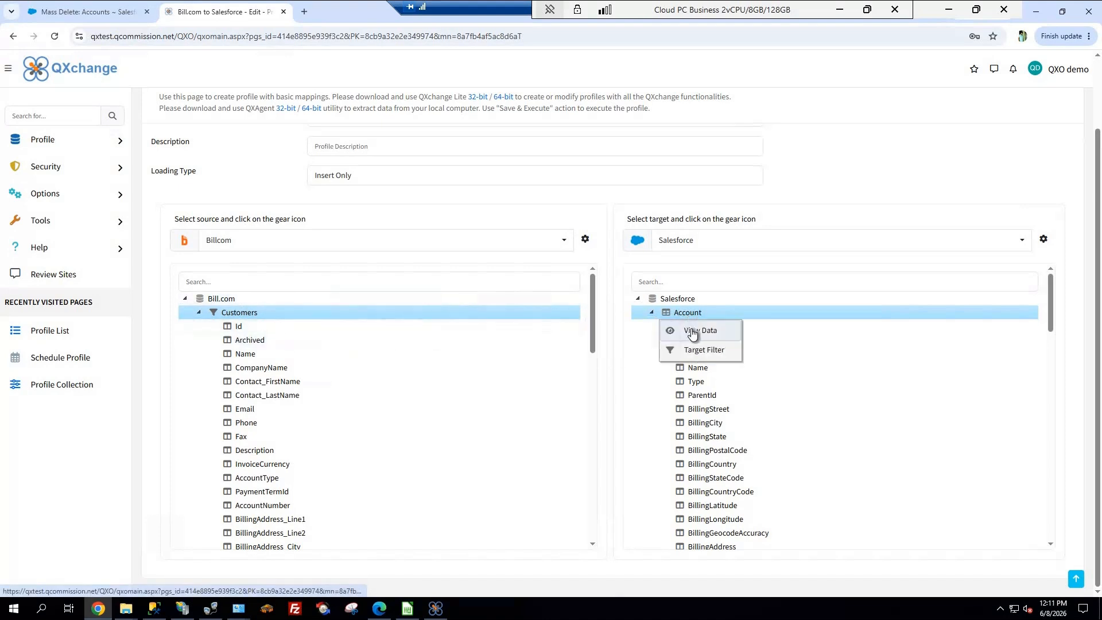
click(693, 332)
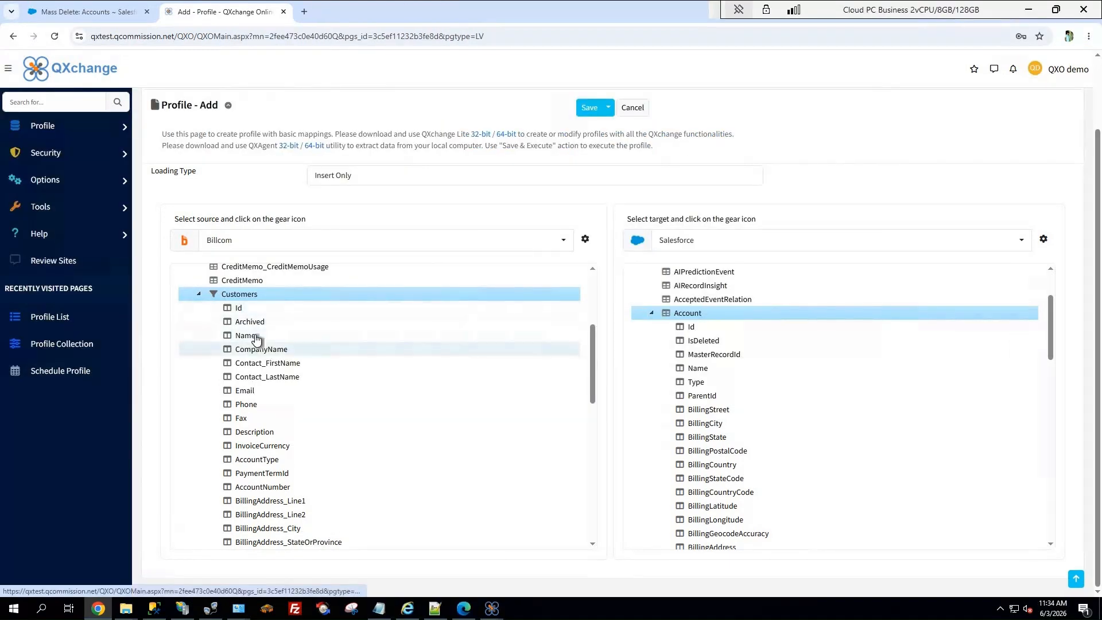
Map the Customers fields Name and BillingAddress_CountryName to the Account fields Name and BillingCountry
drag(256, 338, 677, 372)
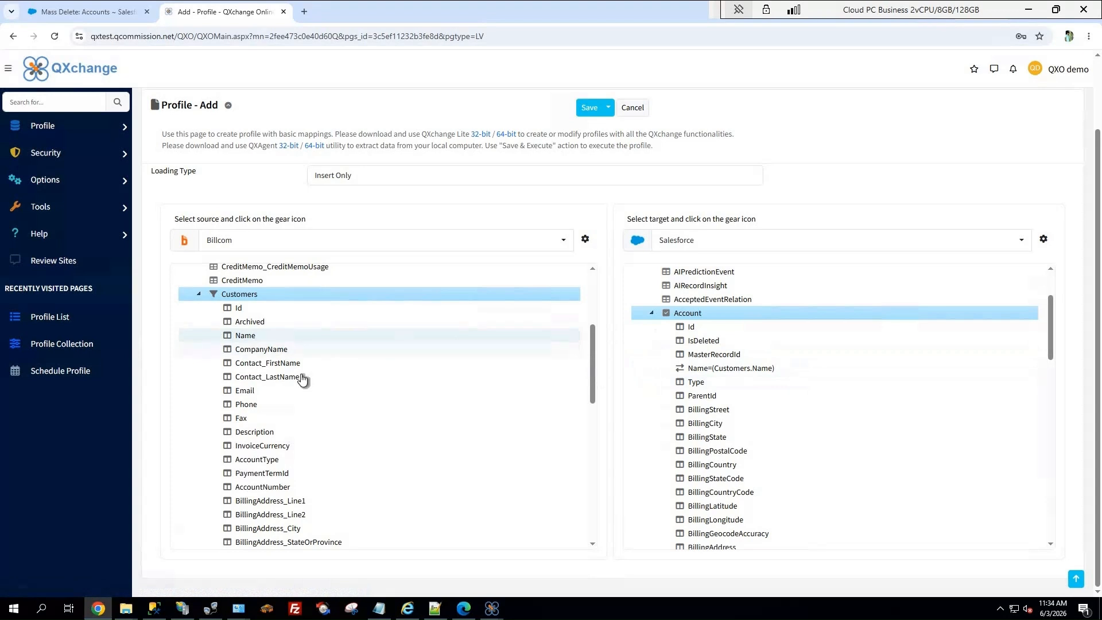
scroll(594, 356, down, 2)
drag(597, 384, 593, 396)
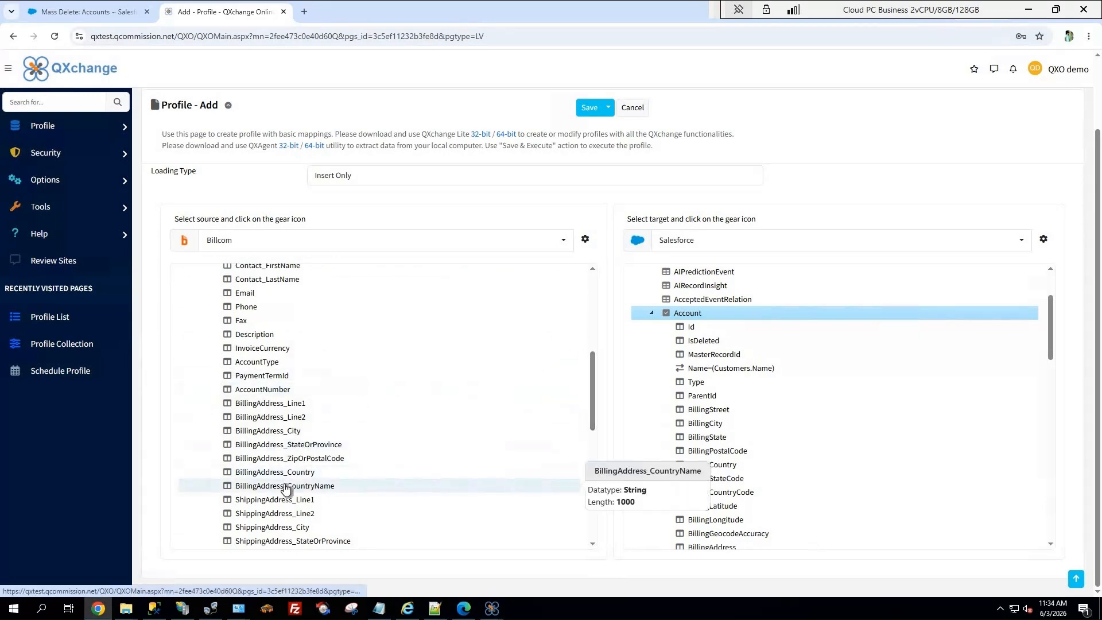
drag(285, 488, 678, 471)
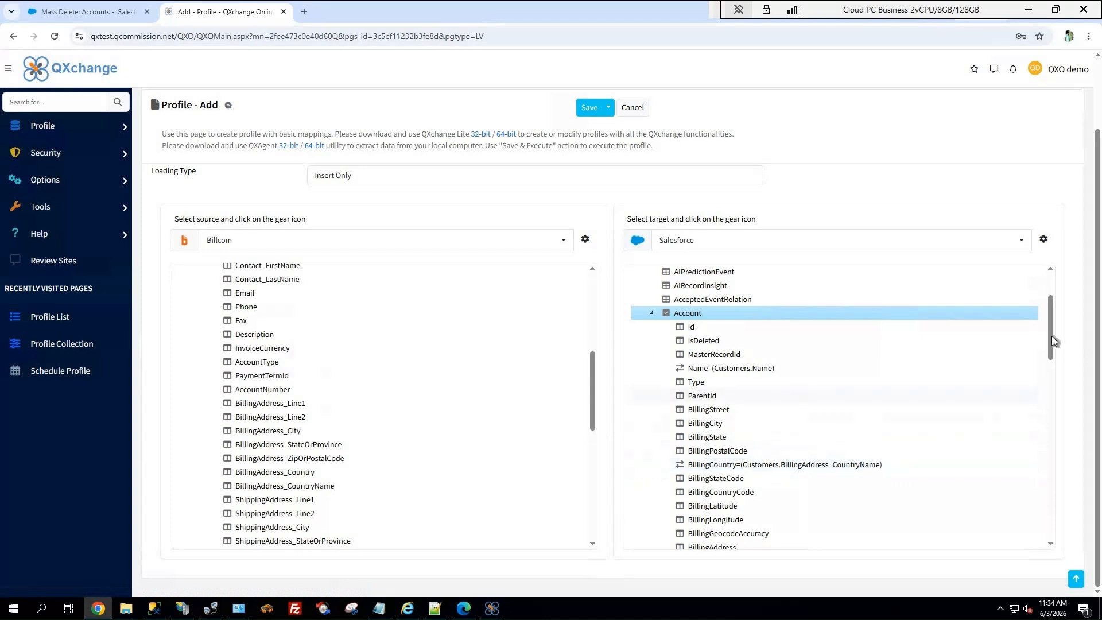
Map the Customers Phone field to the Account Phone field, accepting the mapping despite the smaller target column
scroll(1054, 353, down, 2)
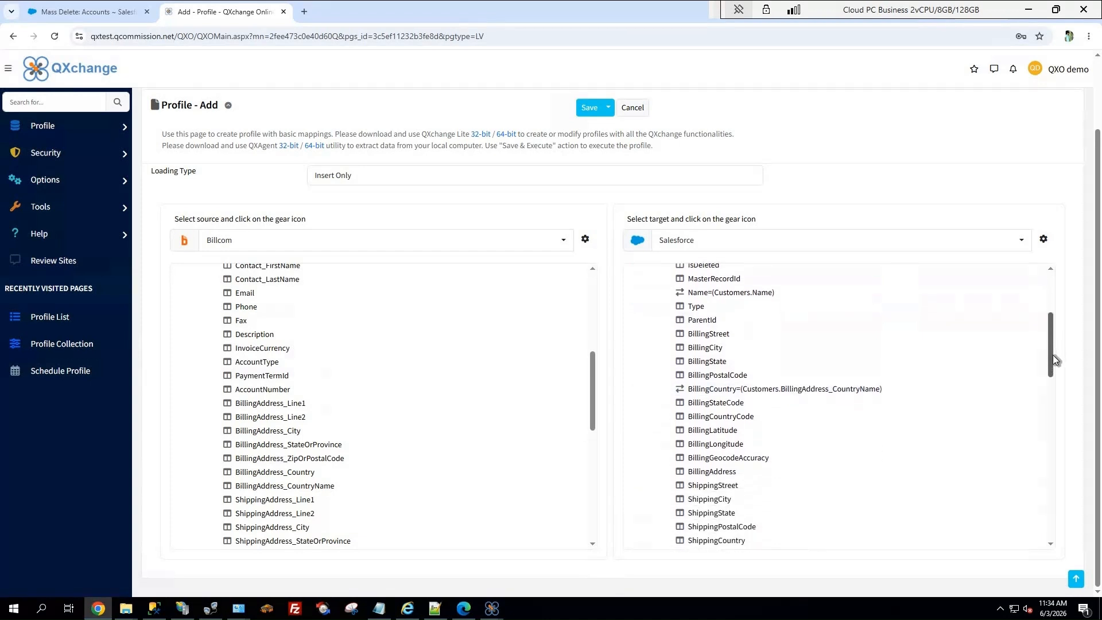
scroll(1053, 358, down, 2)
scroll(1052, 383, down, 3)
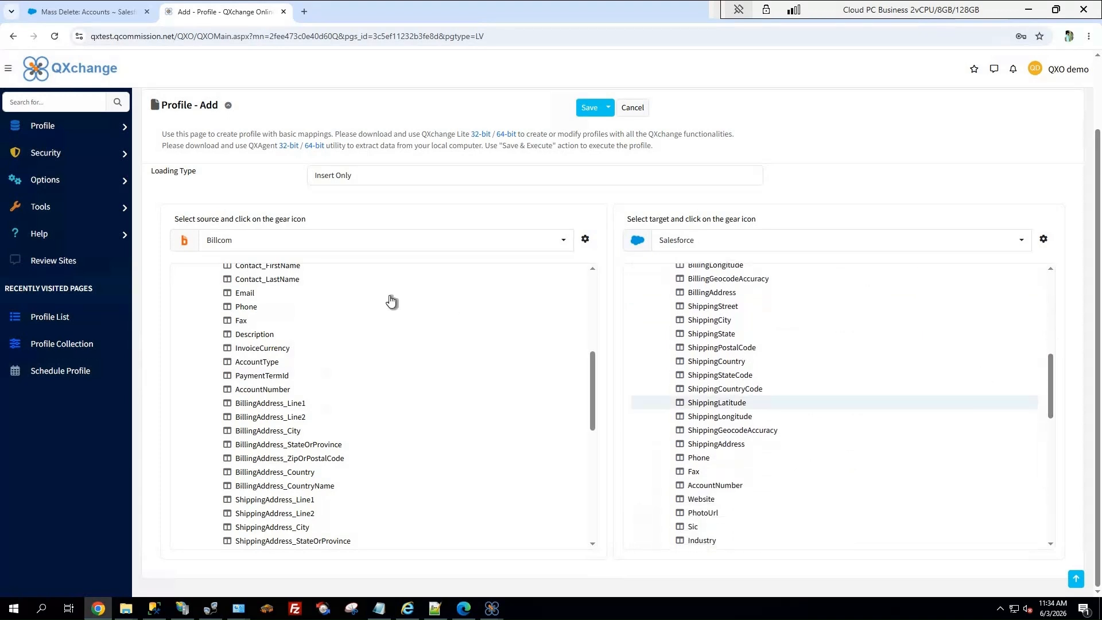
drag(692, 419, 677, 463)
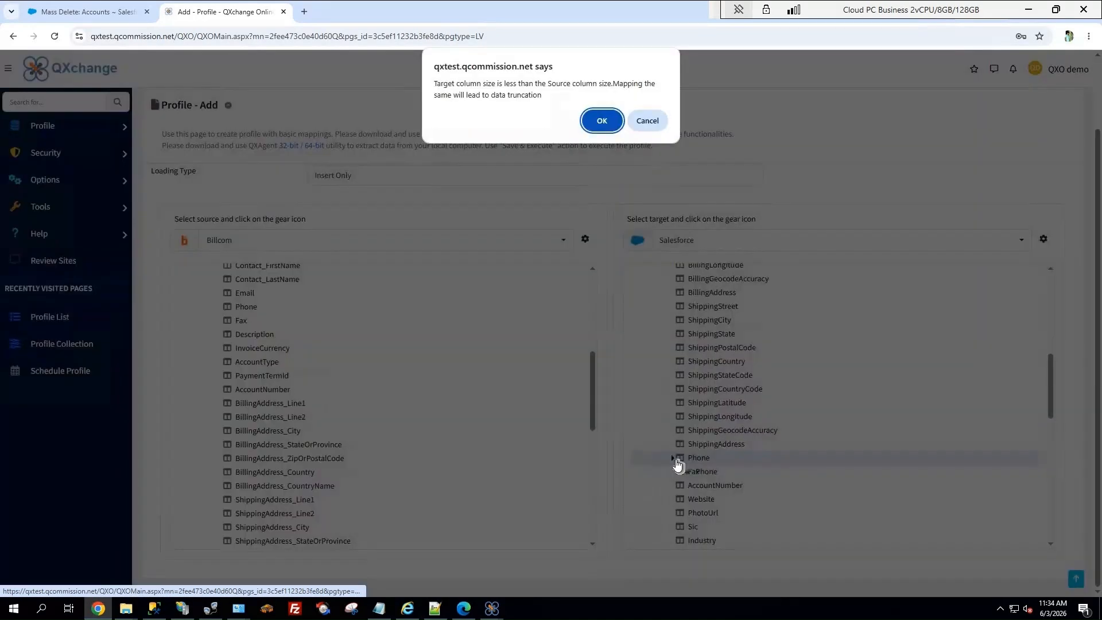
click(603, 123)
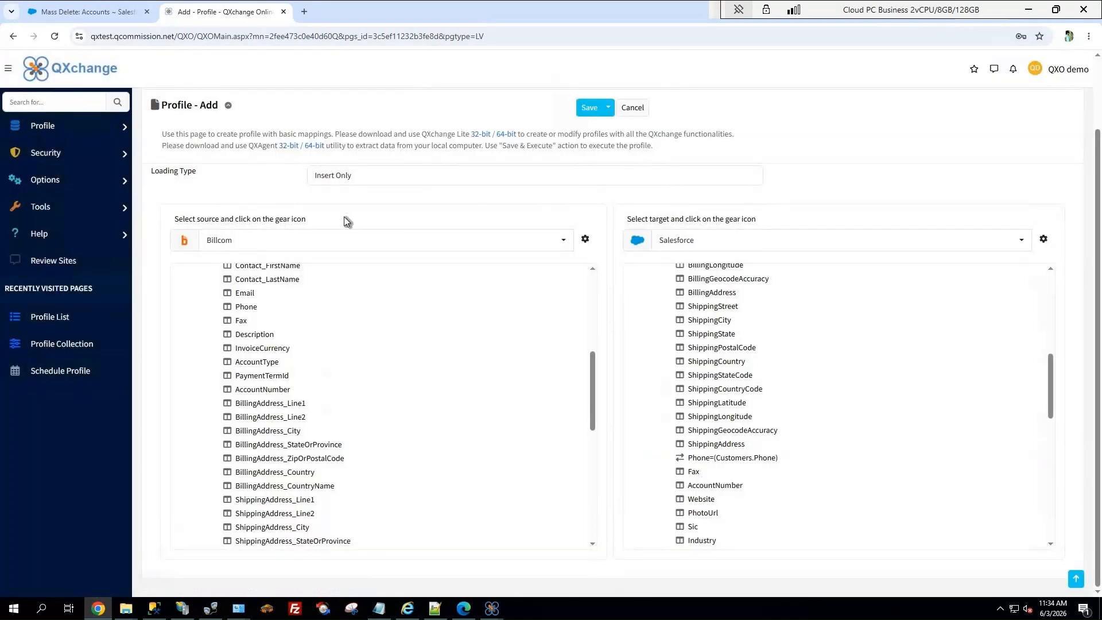
Map the Customers fields Fax and AccountNumber to the Account fields of the same names, accepting the smaller target columns
drag(241, 322, 673, 472)
click(599, 122)
drag(267, 396, 679, 488)
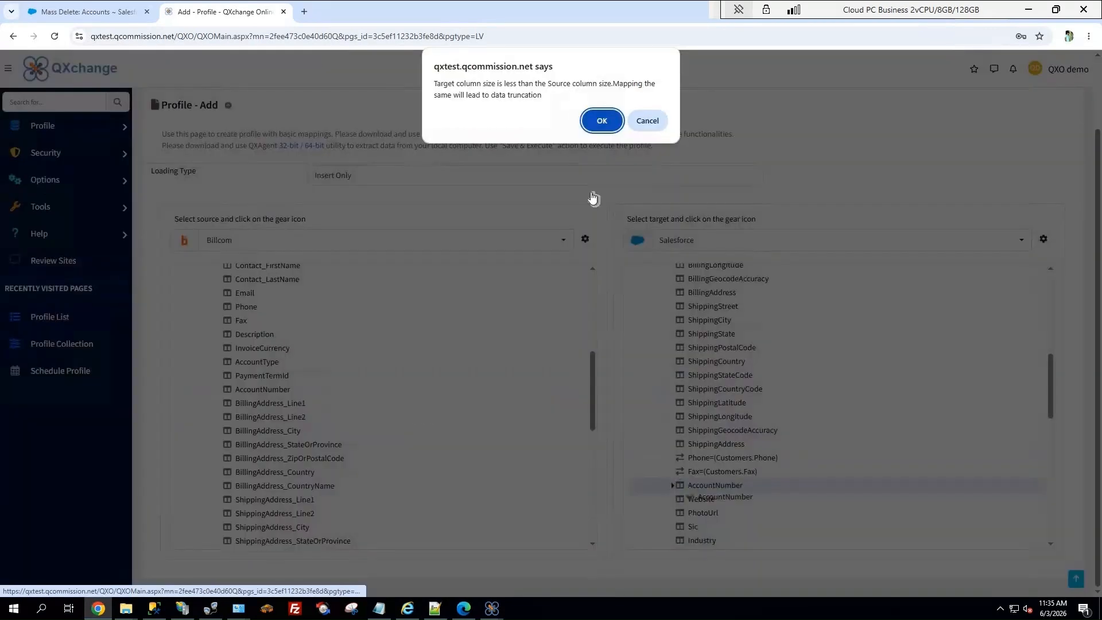
click(603, 122)
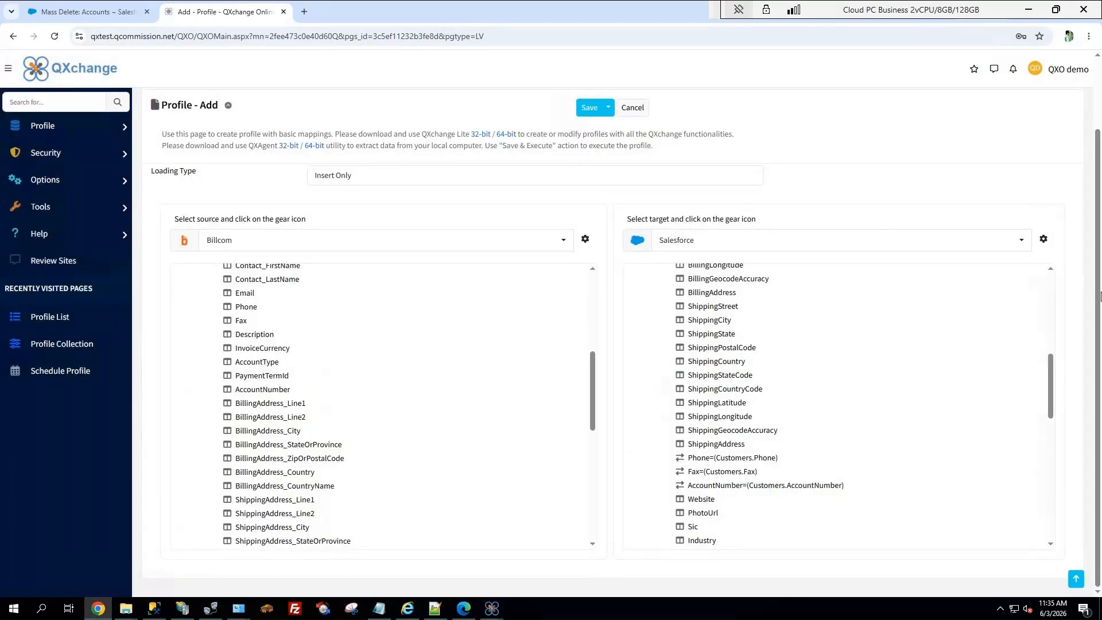
Save the profile and execute it in one action
scroll(1049, 356, up, 3)
scroll(1052, 287, up, 3)
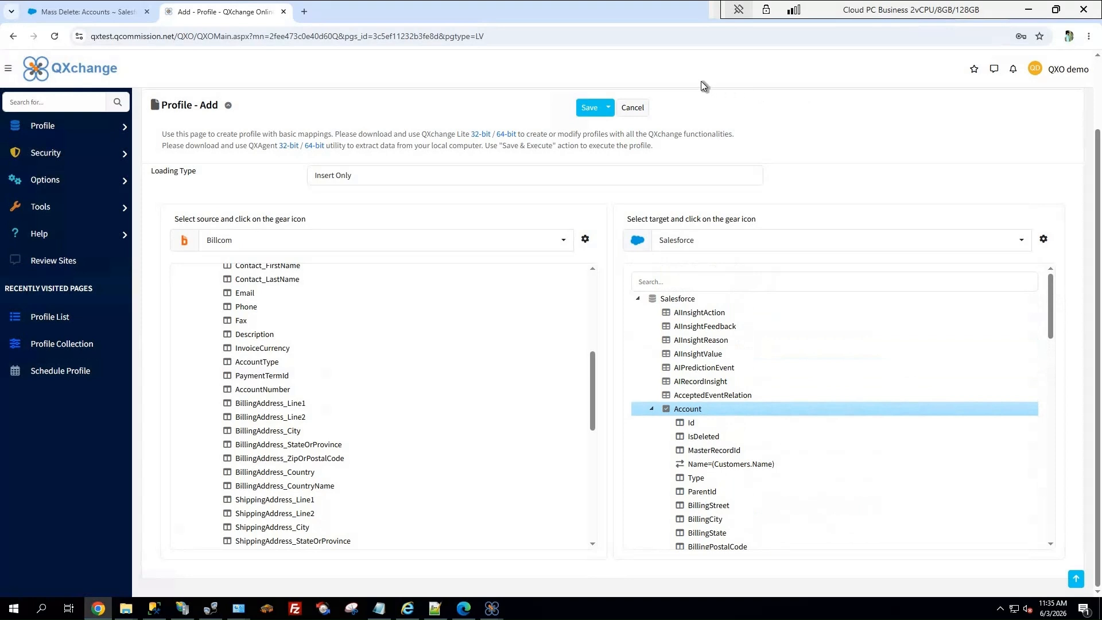
click(609, 109)
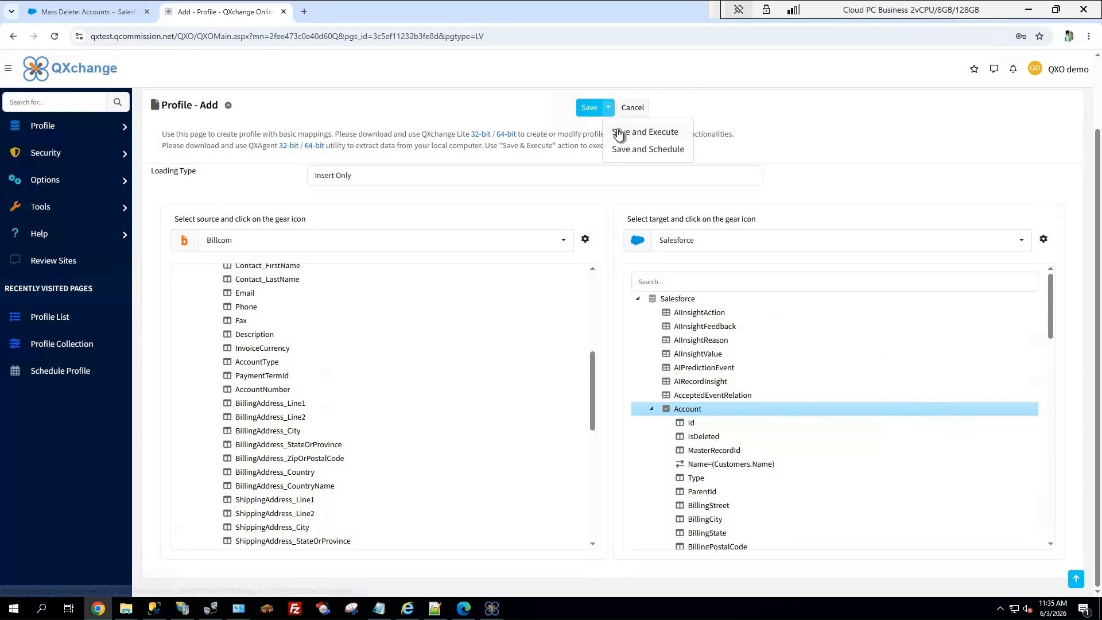
click(618, 131)
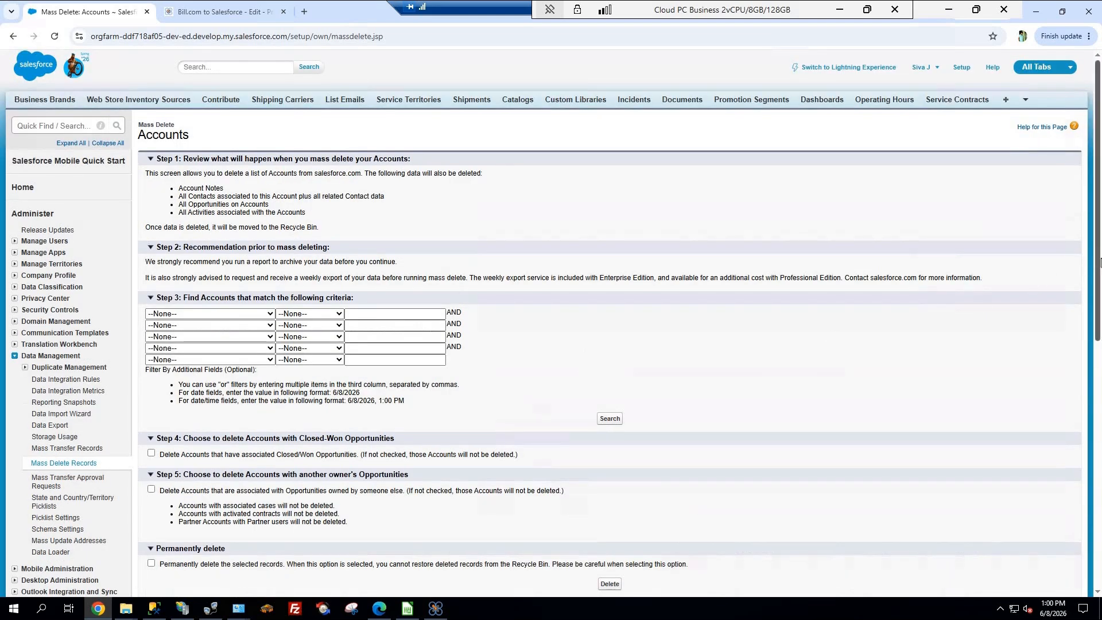
Examine the list of accounts on the Mass Delete Accounts page in Salesforce
scroll(1100, 307, down, 5)
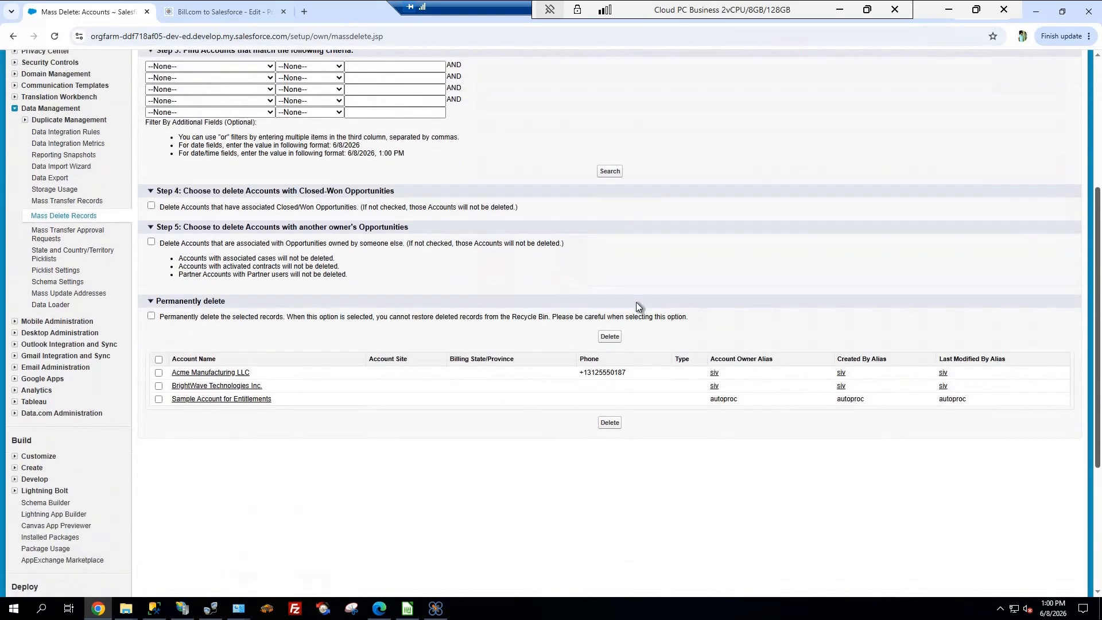